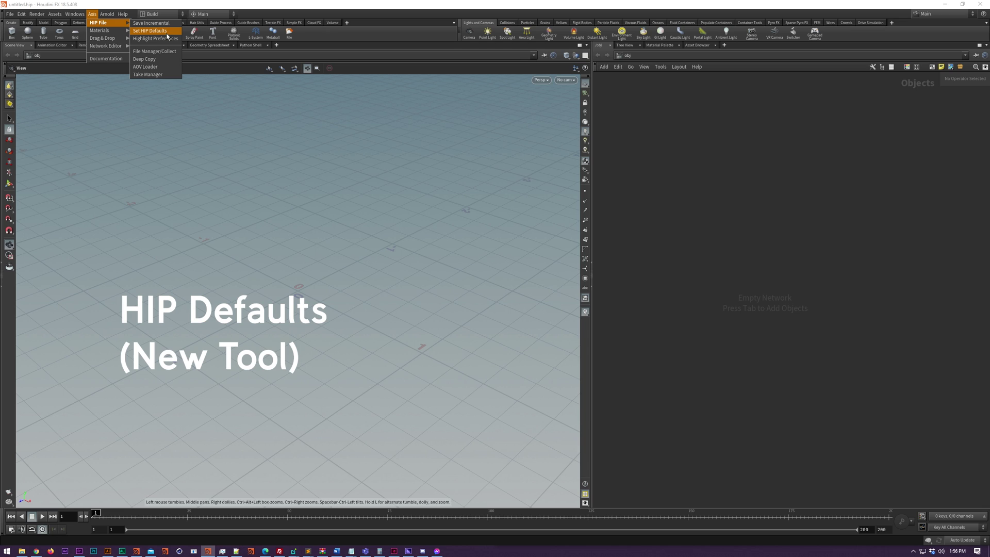
Step: Save HIP defaults with a 1001–1100 playbar at 30 FPS
left_click(165, 32)
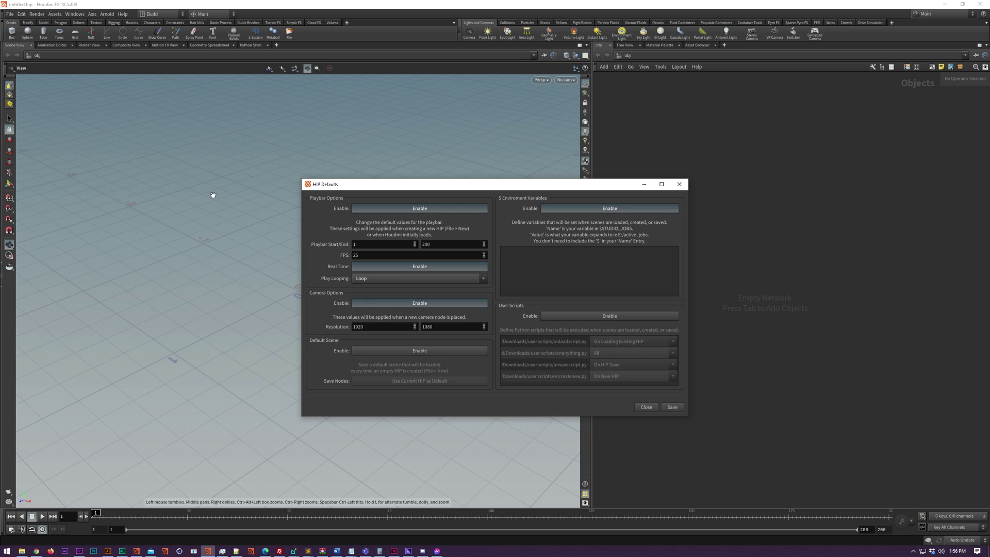
left_click_drag(381, 196, 192, 133)
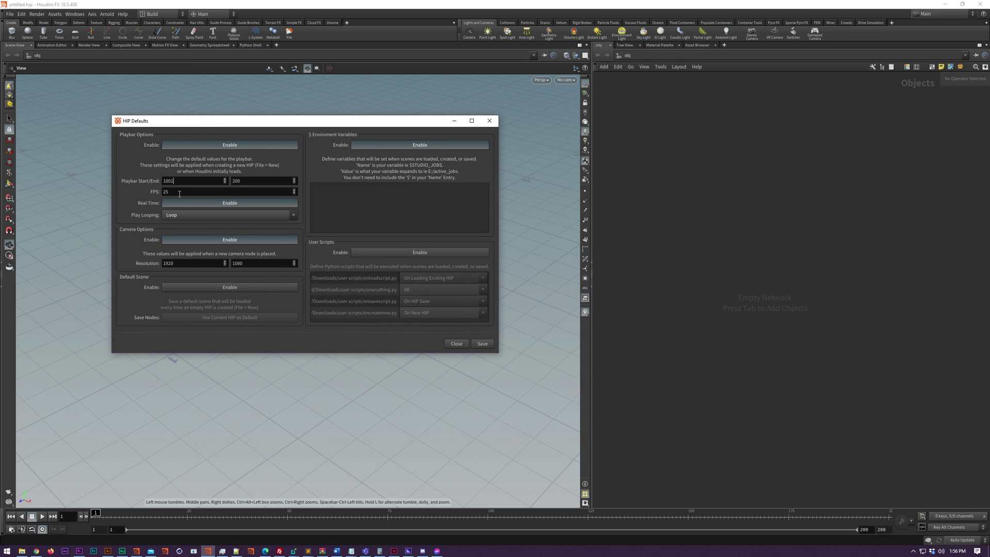
key("Tab")
type("11")
left_click(482, 343)
Step: Start a new scene and set the default camera resolution value to 69420
left_click(10, 14)
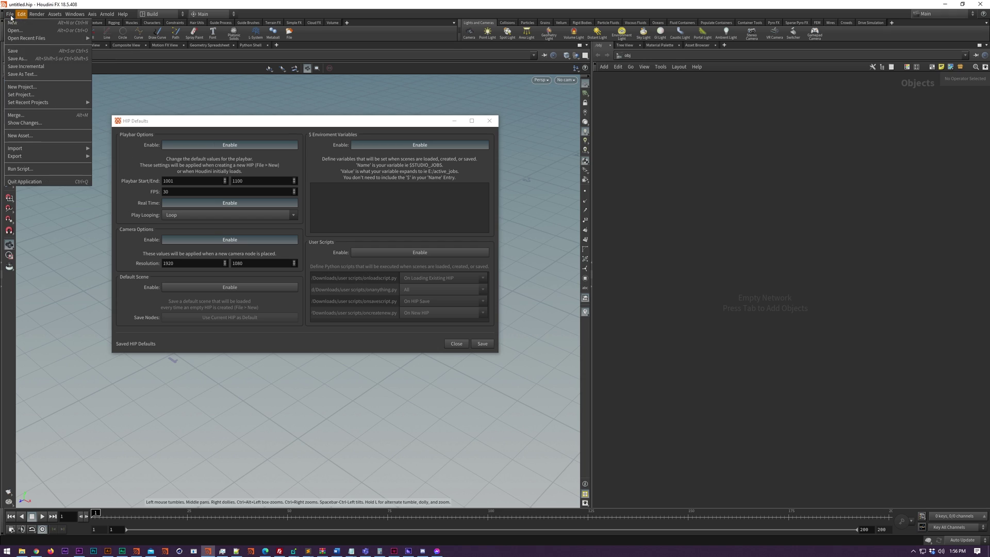
left_click(21, 23)
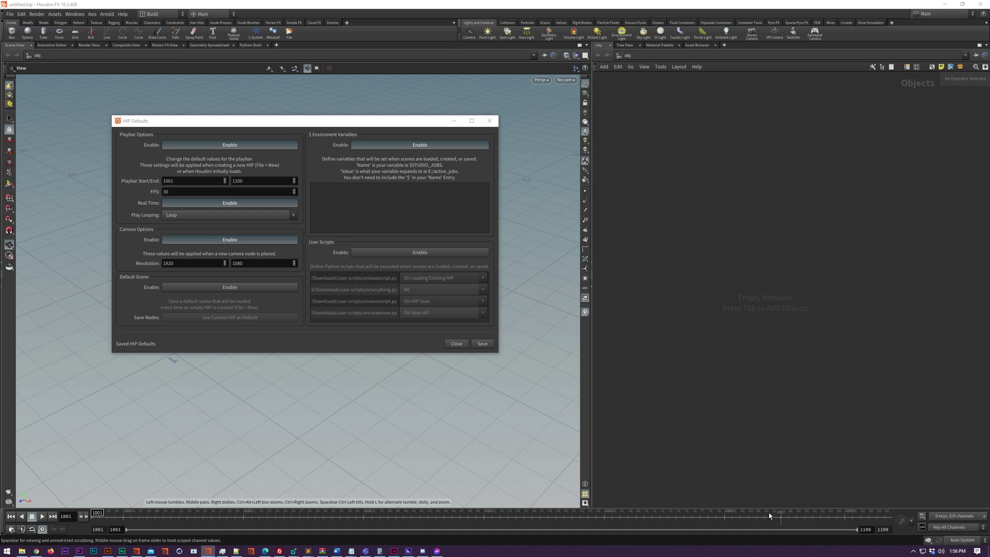
double_click(178, 181)
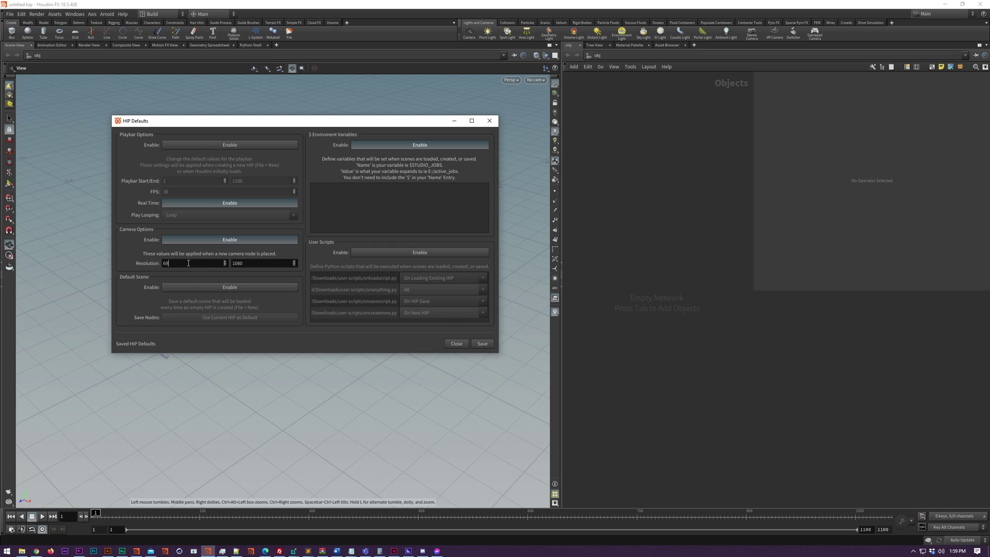
key("Tab")
type("69420")
Step: Add two camera nodes, cam1 and cam2, to the network
key("Tab")
type("cam")
key("Return")
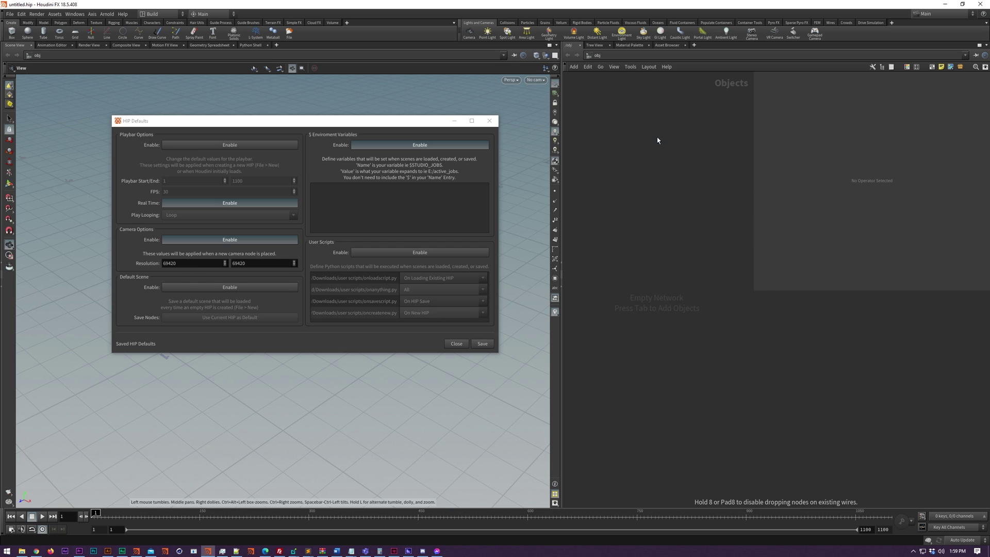
left_click(657, 135)
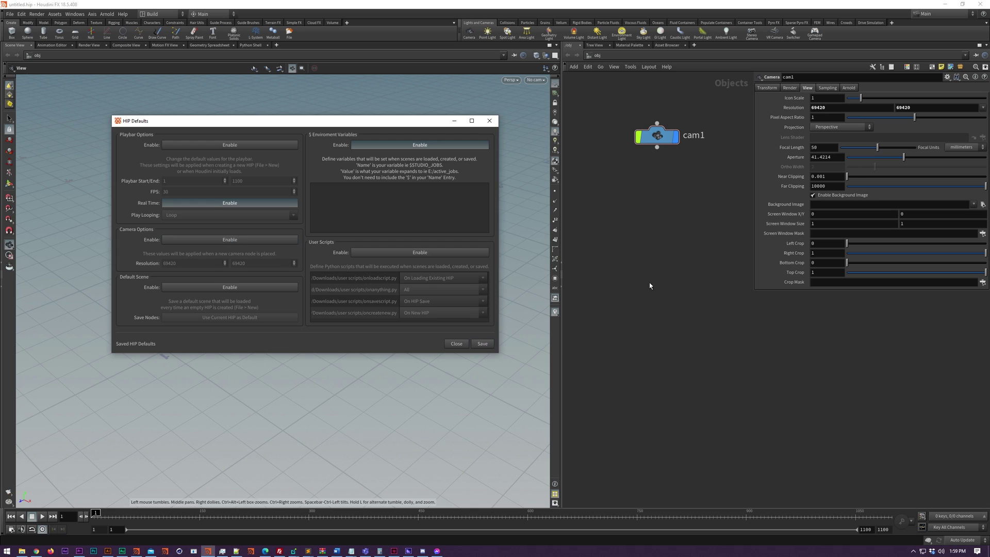
key("Tab")
type("cam")
key("Return")
left_click(656, 184)
left_click(806, 88)
double_click(816, 107)
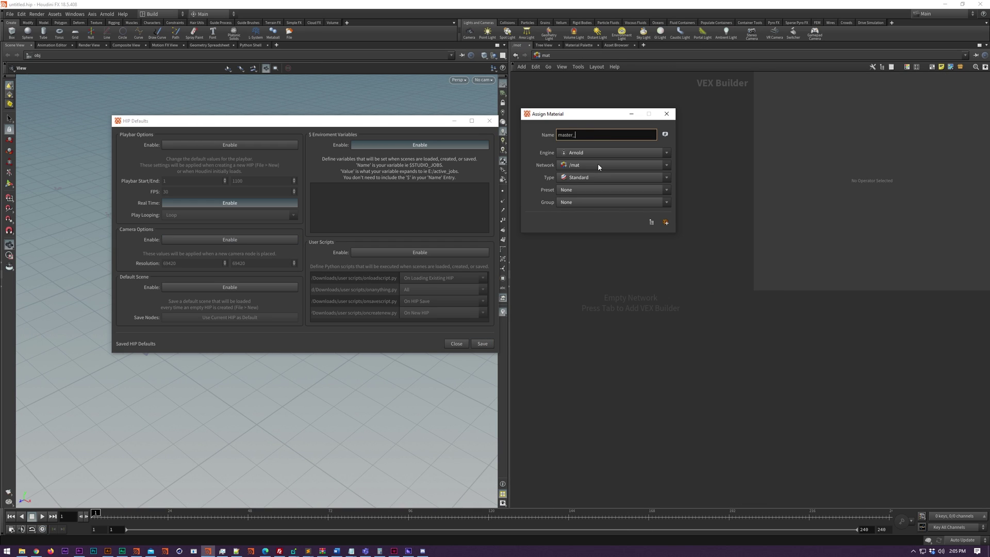
Step: Create master_shader, then add an Arnold ROP named previz in the out network
key("Return")
left_click(543, 55)
left_click(571, 99)
key("Tab")
type("arno")
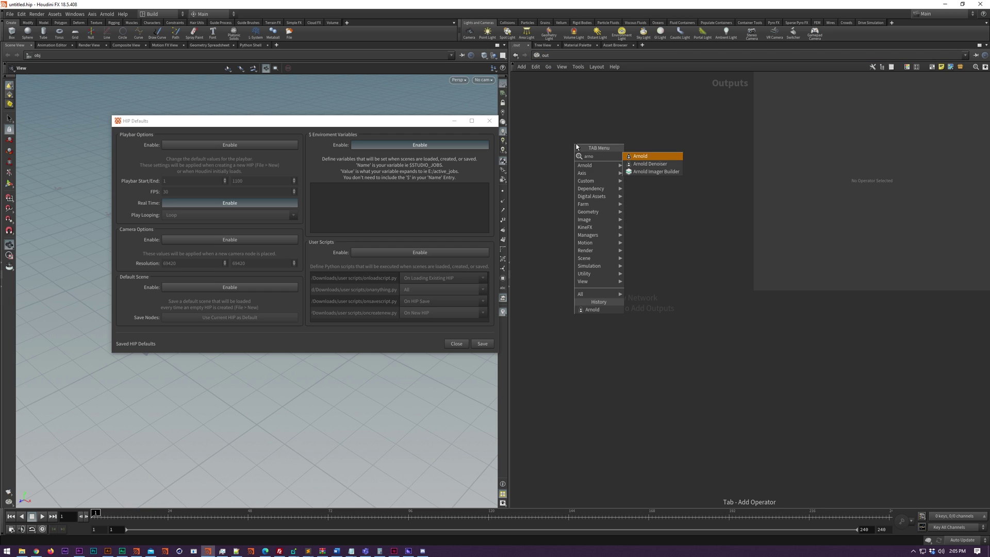
key("Return")
left_click(576, 145)
double_click(596, 143)
type("previz")
key("Return")
Step: In the obj network, create two subnetworks named assets and render
left_click(542, 55)
left_click(562, 91)
key("Tab")
type("subn")
key("Return")
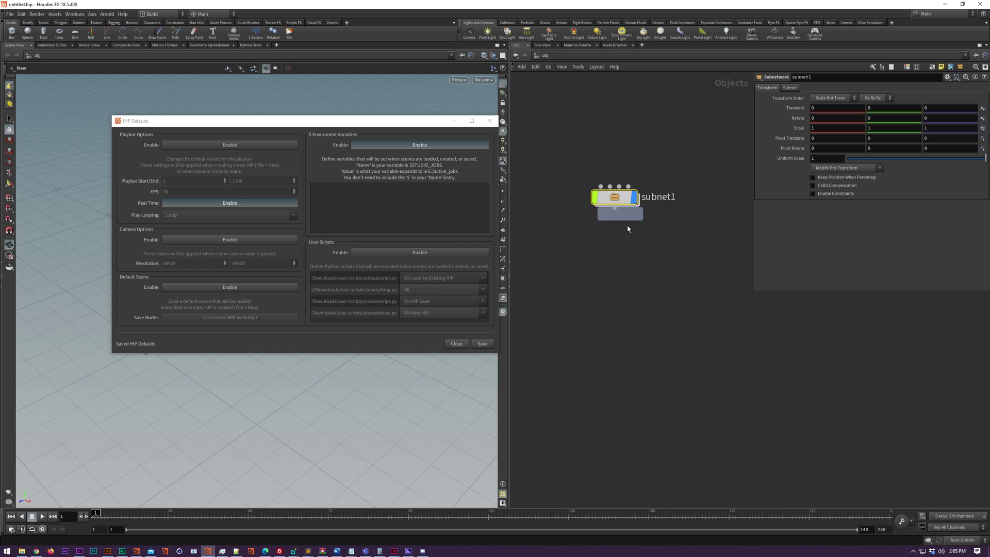
left_click_drag(615, 198, 614, 257, "alt")
double_click(657, 197)
type("assets")
key("Return")
double_click(657, 256)
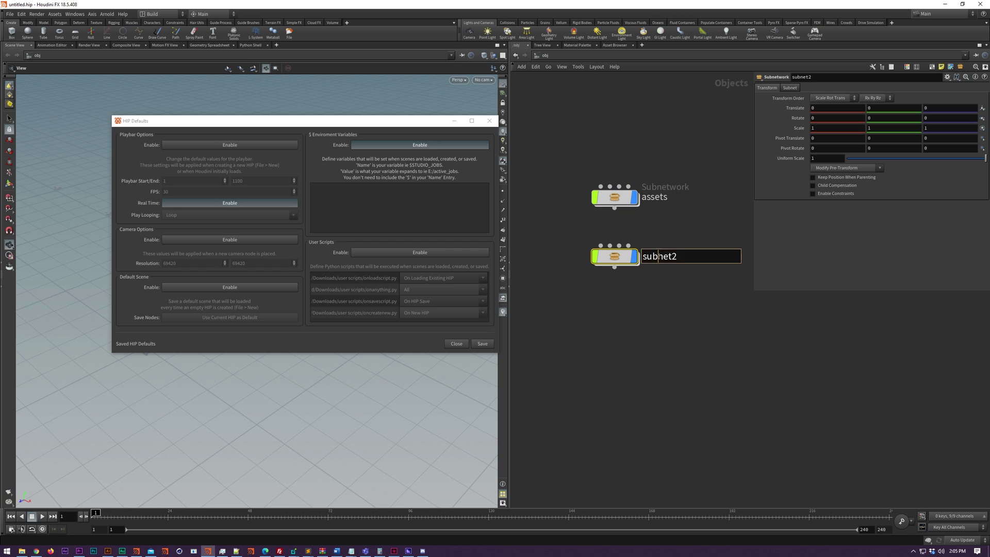
type("render")
key("Return")
key("h")
Step: Save the mat, obj and out networks as the default HIP, confirming the overwrite
left_click(236, 317)
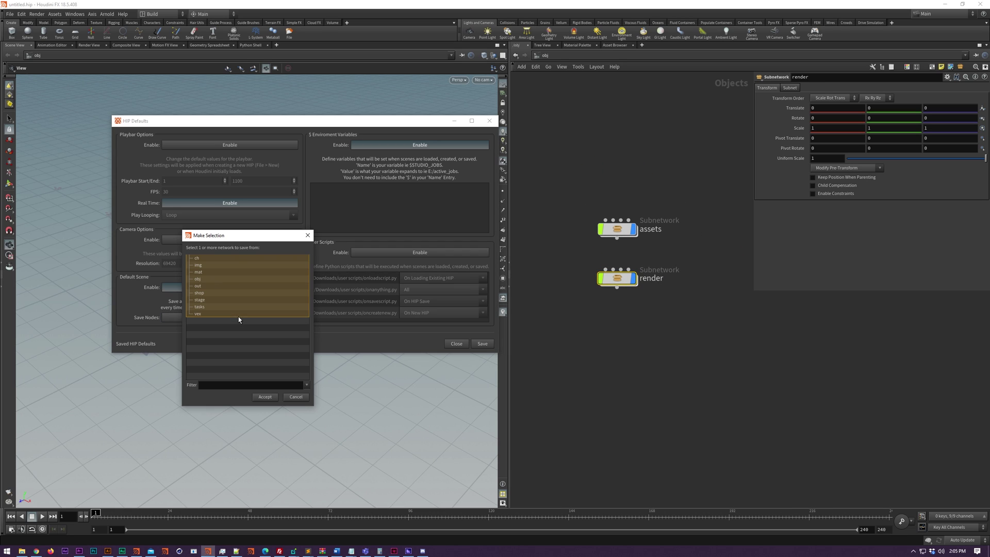
left_click(199, 322)
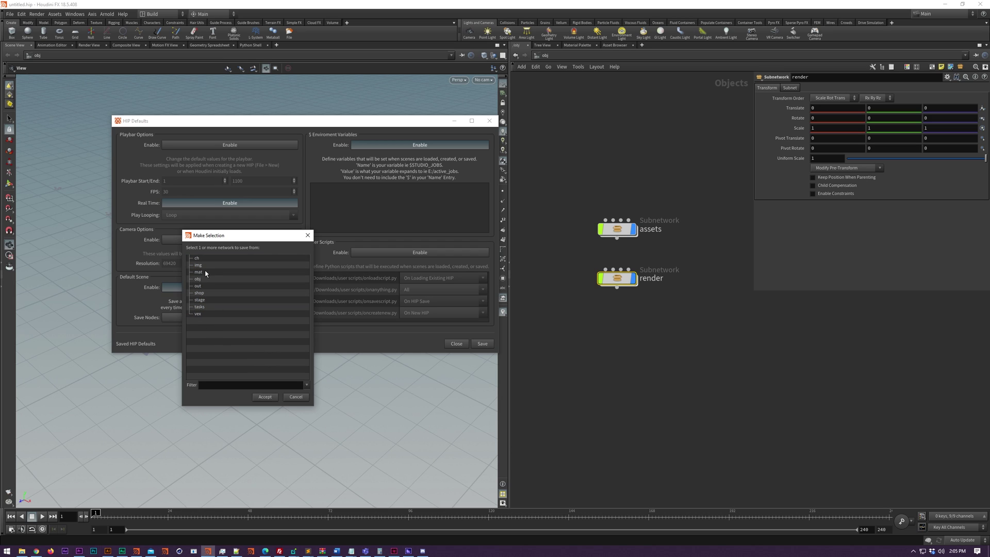
left_click(198, 271)
left_click(197, 286, "shift")
left_click(264, 397)
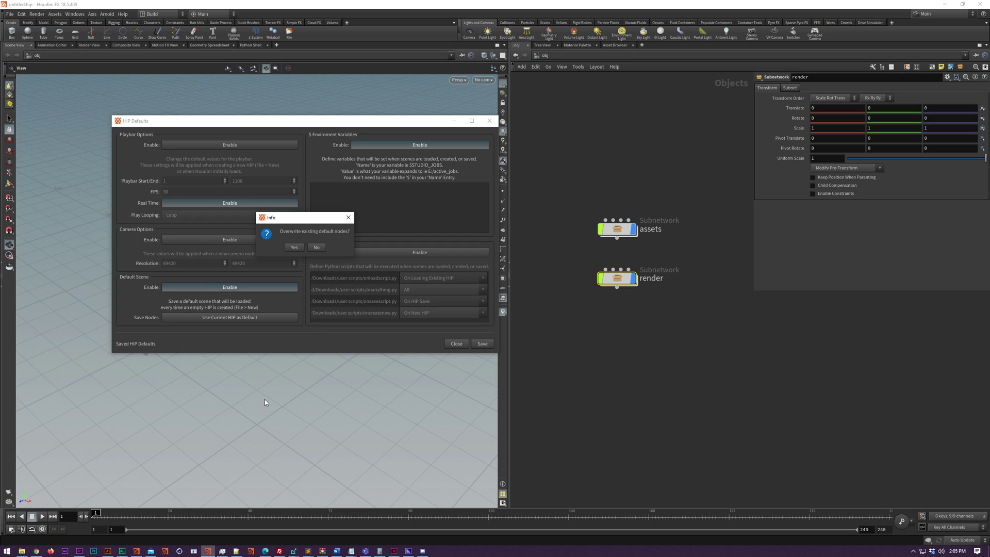
left_click(291, 247)
Step: Start a fresh scene and check the mat and obj networks for the default nodes
left_click(483, 344)
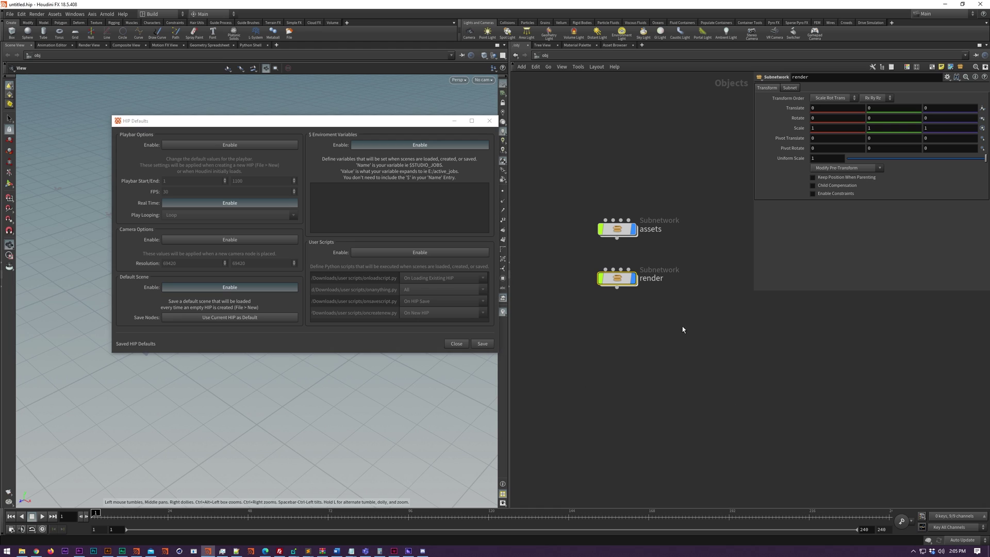
left_click(695, 341)
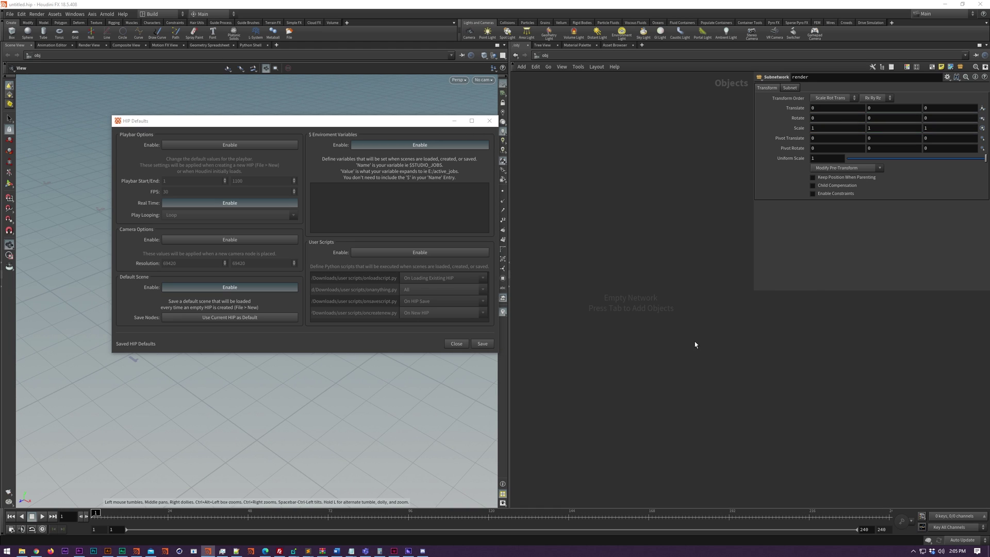
left_click(545, 56)
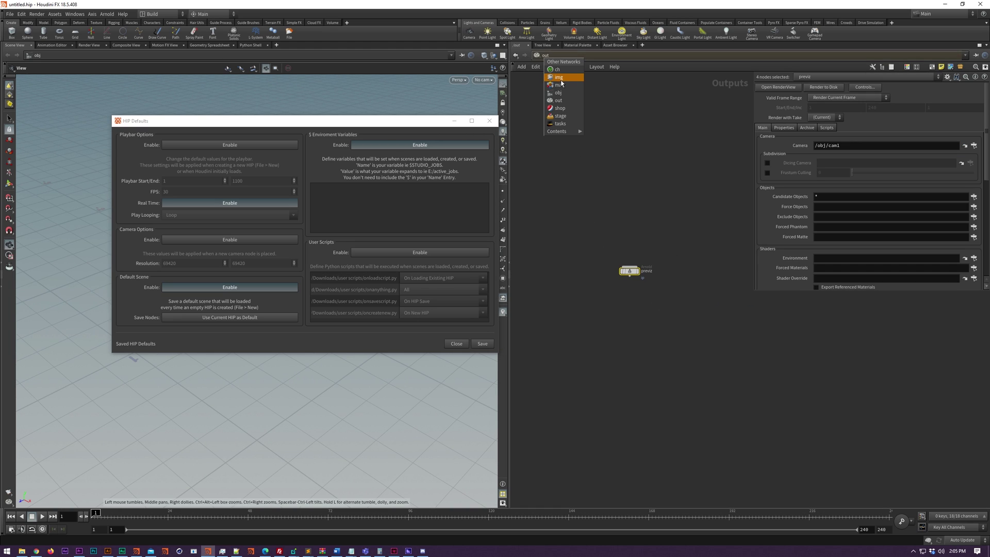
left_click(550, 91)
left_click(544, 55)
left_click(570, 97)
scroll(580, 293, "up", 2)
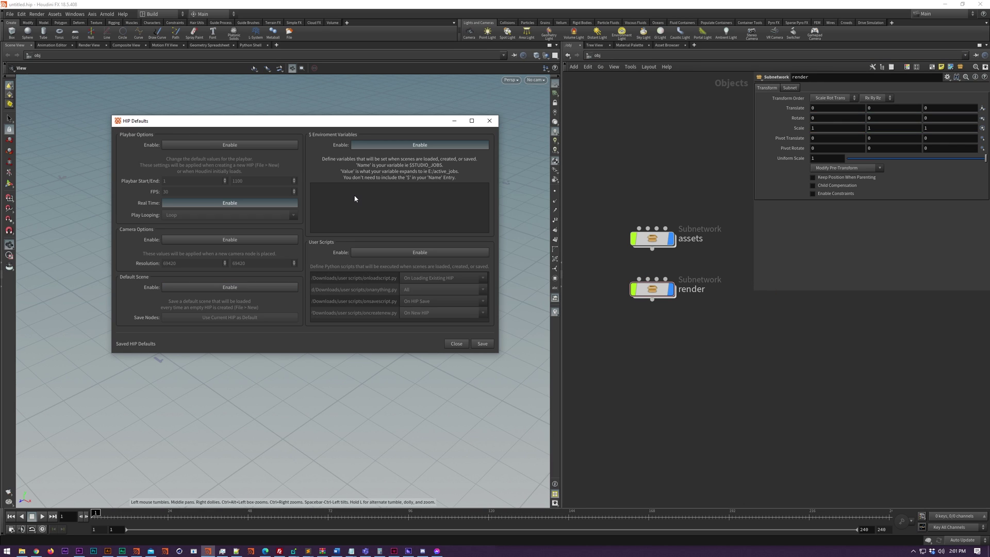
Step: Add environment variable STUDIO_DRIVE = E:/clients, applied on new HIP
right_click(355, 199)
left_click(366, 201)
left_click(337, 189)
type("S")
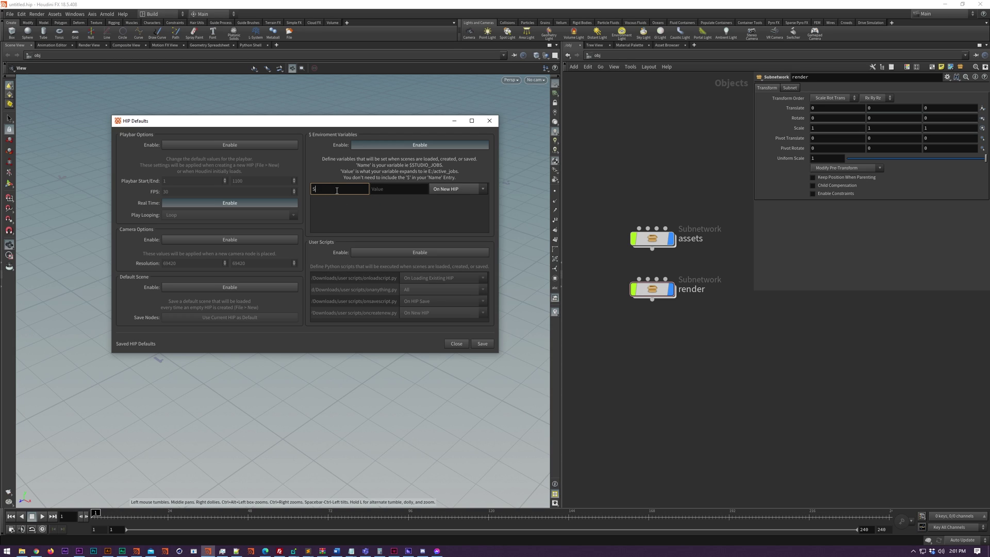
type("TUDIO_DRIVE")
key("Tab")
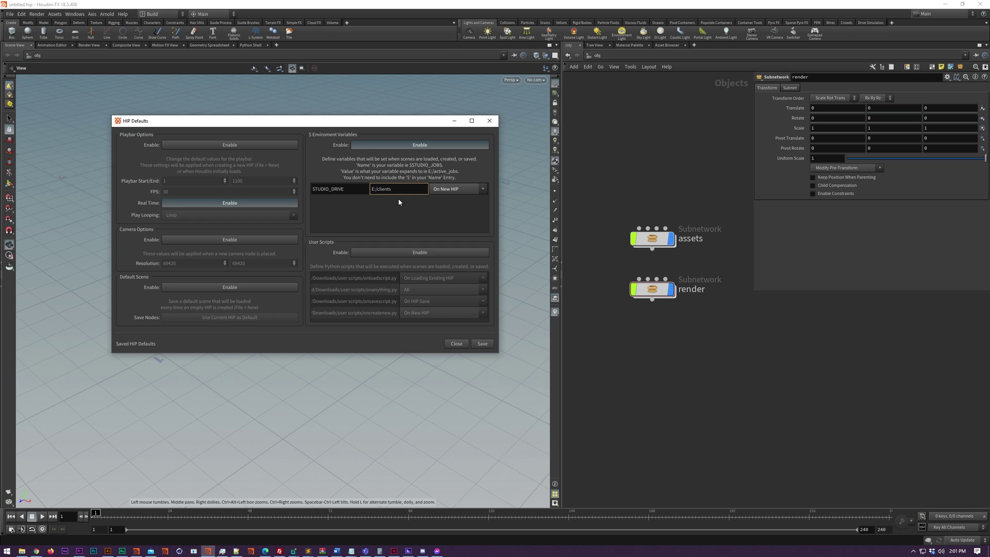
left_click(447, 214)
left_click(456, 188)
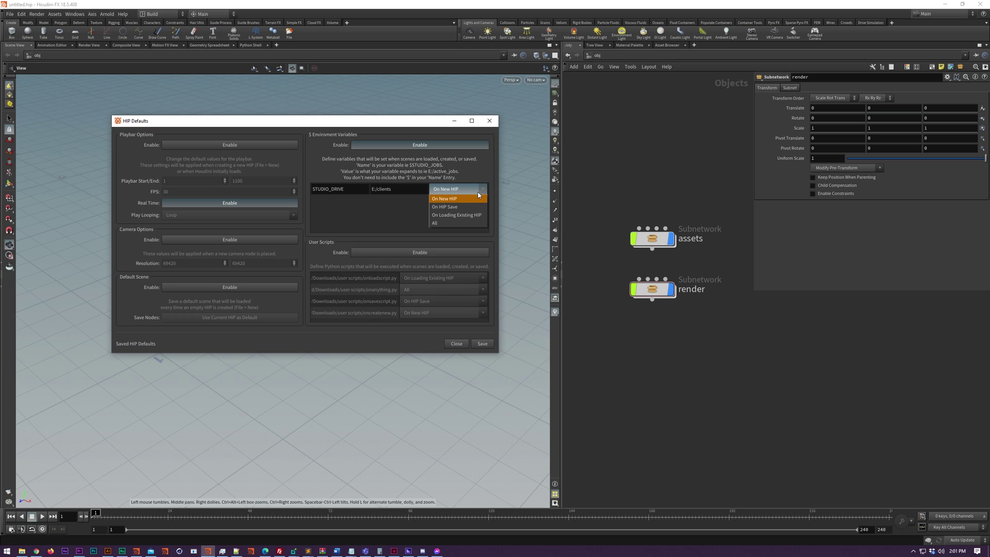
left_click(357, 208)
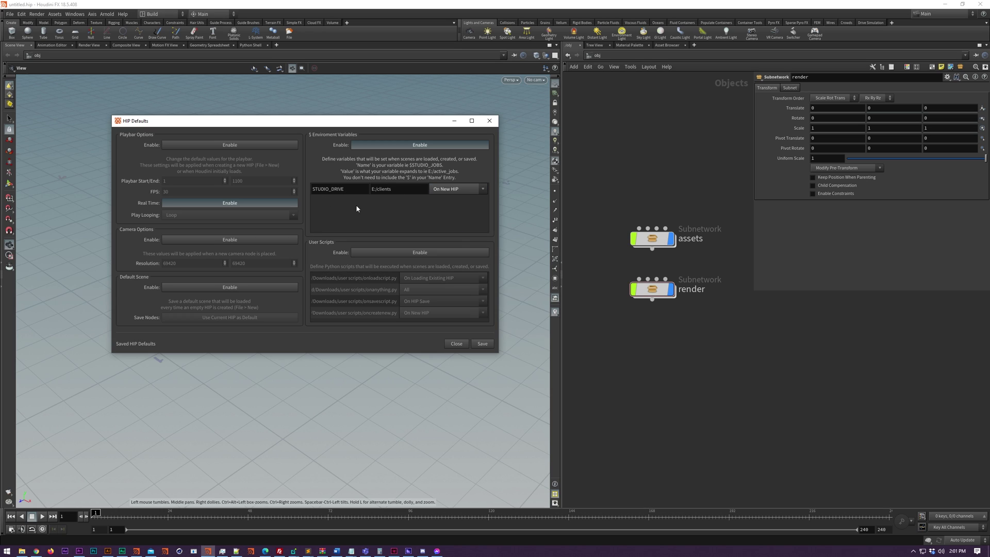
Step: Add STUDIO_ASSETS = E:/assets applied on all events, and enable user scripts
left_click(363, 210)
left_click(353, 200)
type("STUDIO_ASSETS")
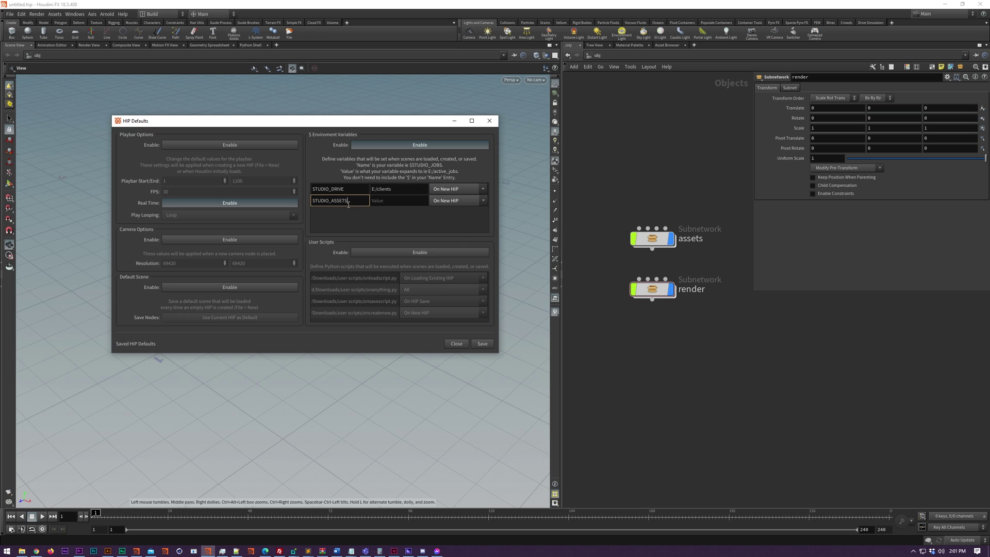
key("Tab")
type("E:/assets")
left_click(454, 200)
left_click(456, 201)
left_click(456, 201)
left_click(455, 235)
left_click(378, 202)
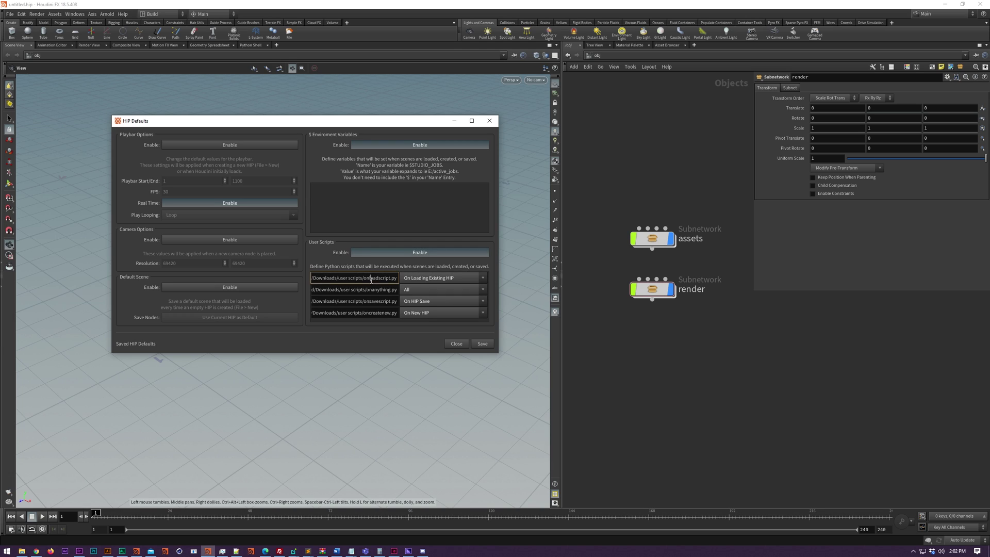
left_click_drag(370, 278, 433, 283)
Step: Set the first user script to run On Loading Existing HIP, closing the .py browser
left_click(433, 283)
left_click(320, 307)
right_click(362, 280)
left_click(378, 286)
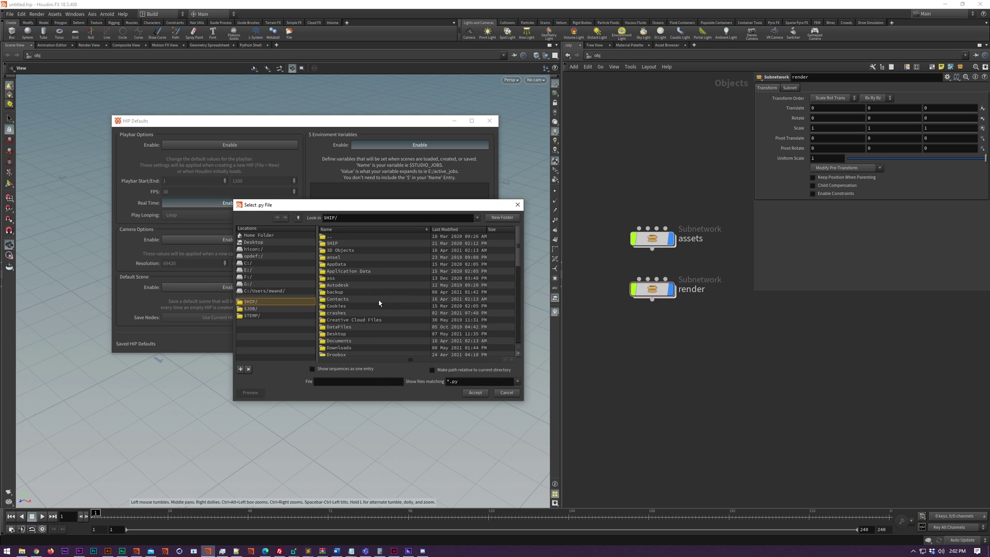
left_click(517, 205)
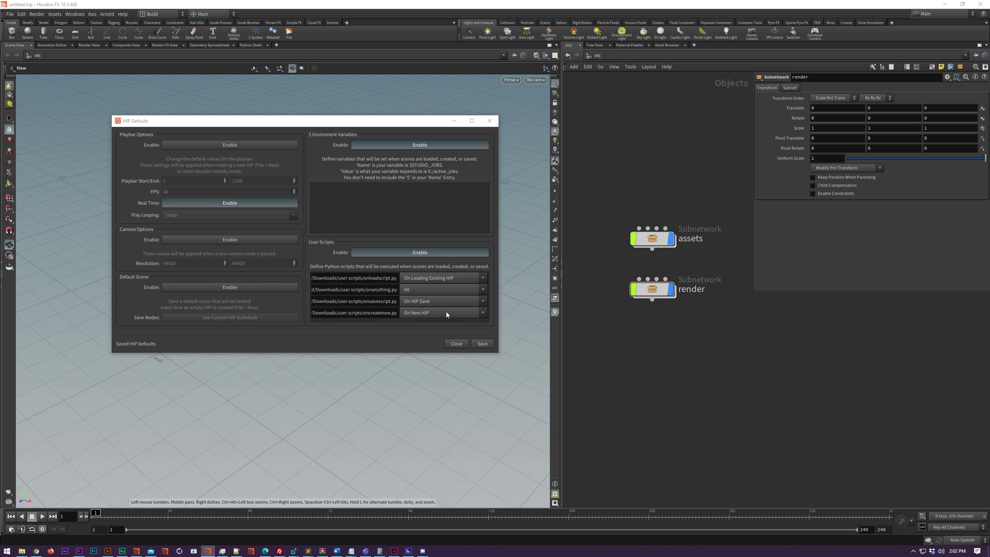
Step: Save the HIP defaults and save the scene as untitled.hip
left_click(487, 348)
left_click(636, 359)
key("ctrl+s")
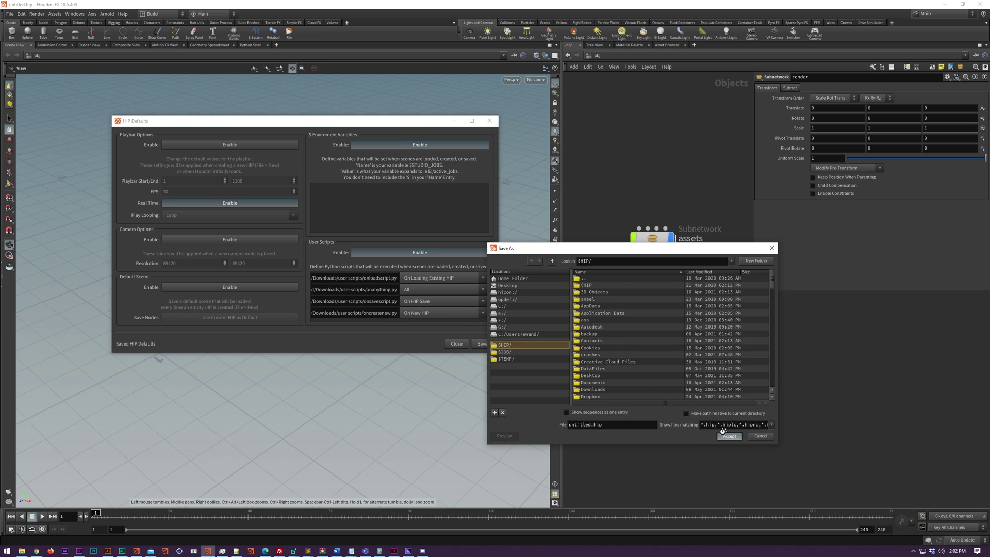
left_click(729, 435)
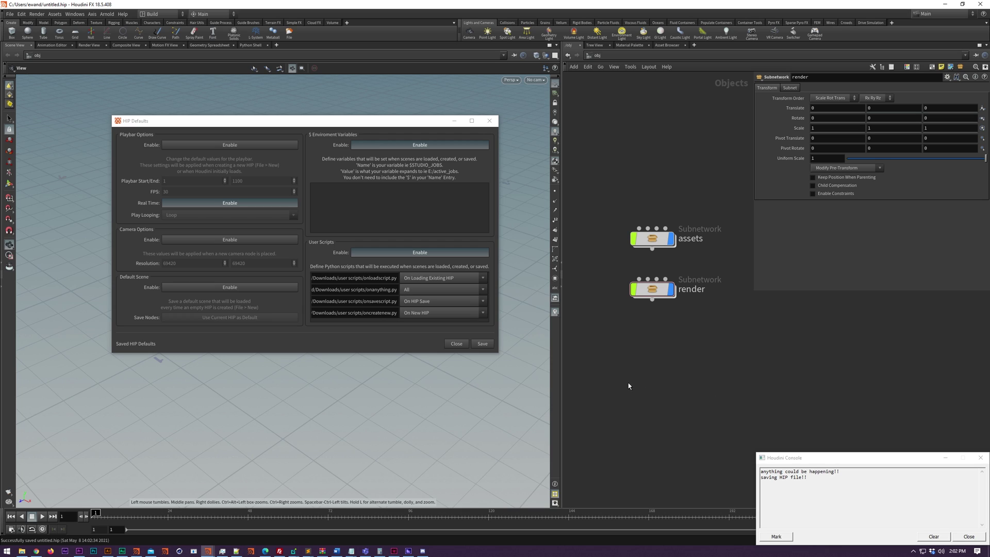
Step: Start a blank scene, then reopen a recent scene file
key("ctrl+n")
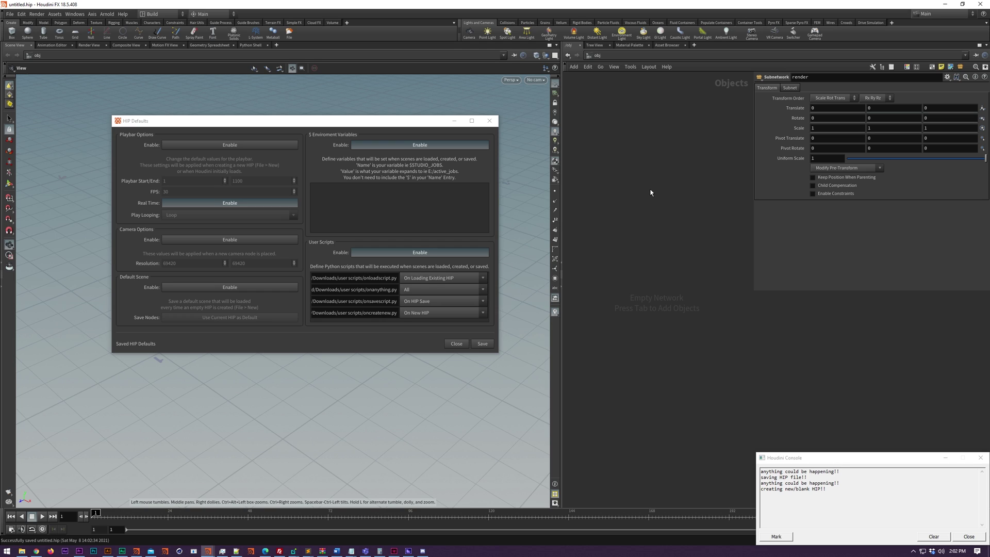
left_click(10, 14)
mouse_move(31, 38)
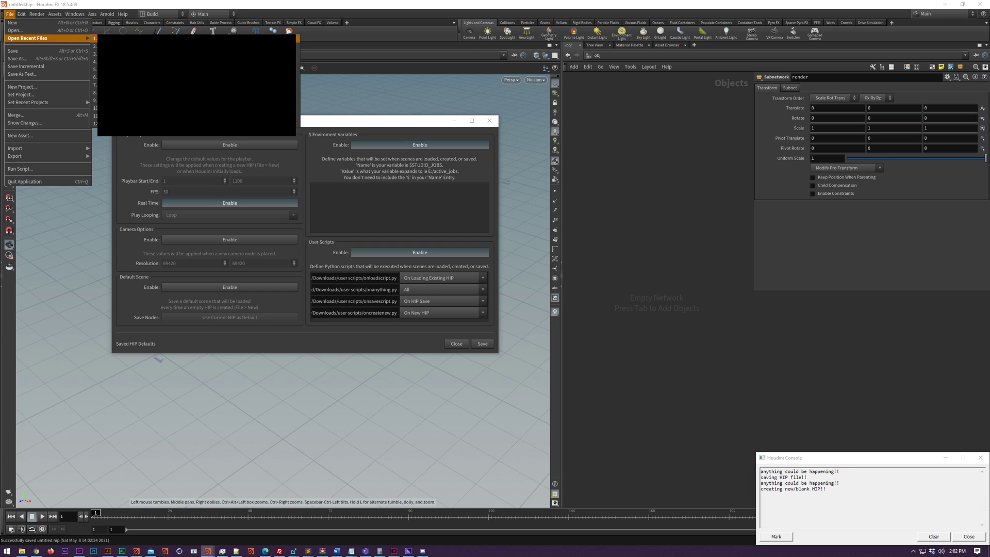
left_click(227, 92)
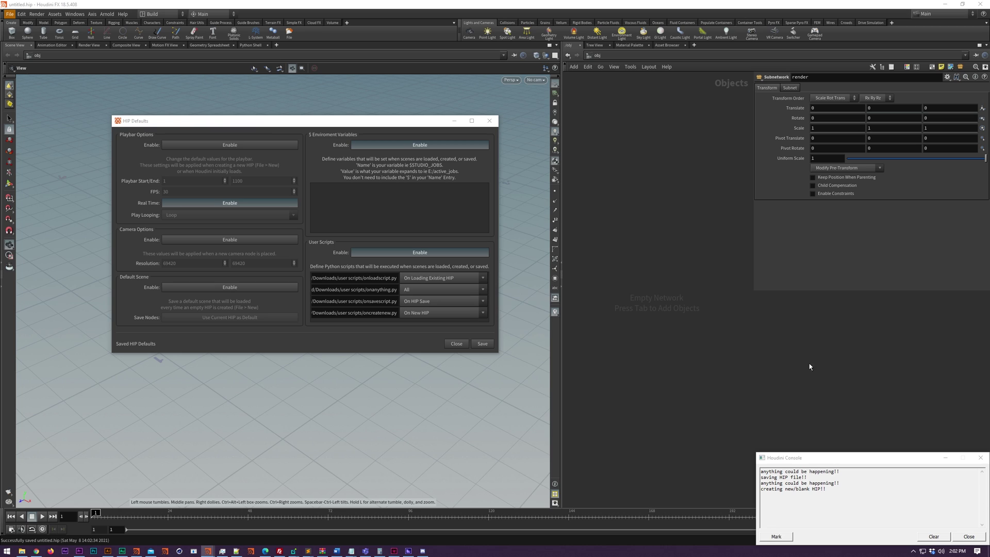
Step: Set the scene update mode to Manual and check the third user-script entry options
left_click_drag(887, 457, 738, 427)
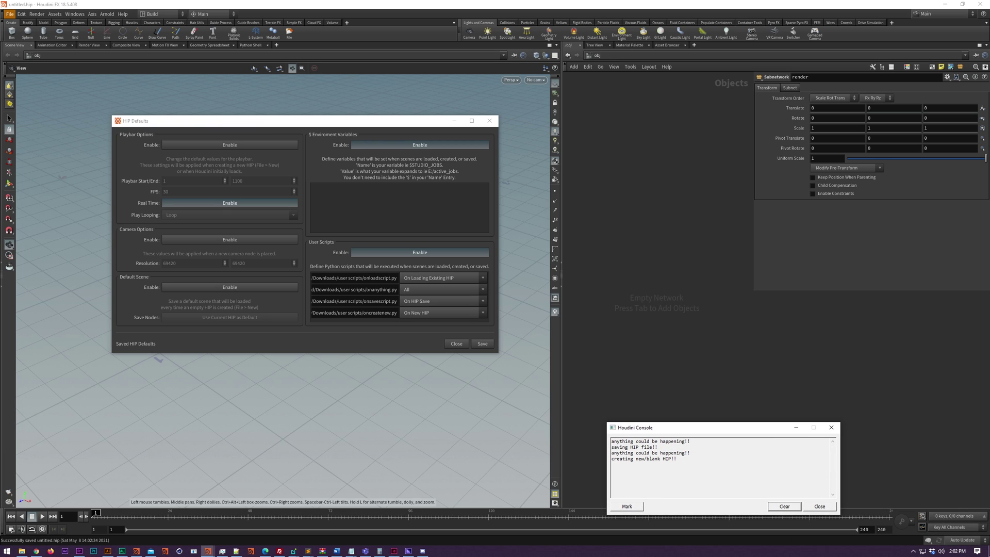
left_click(962, 540)
left_click(956, 532)
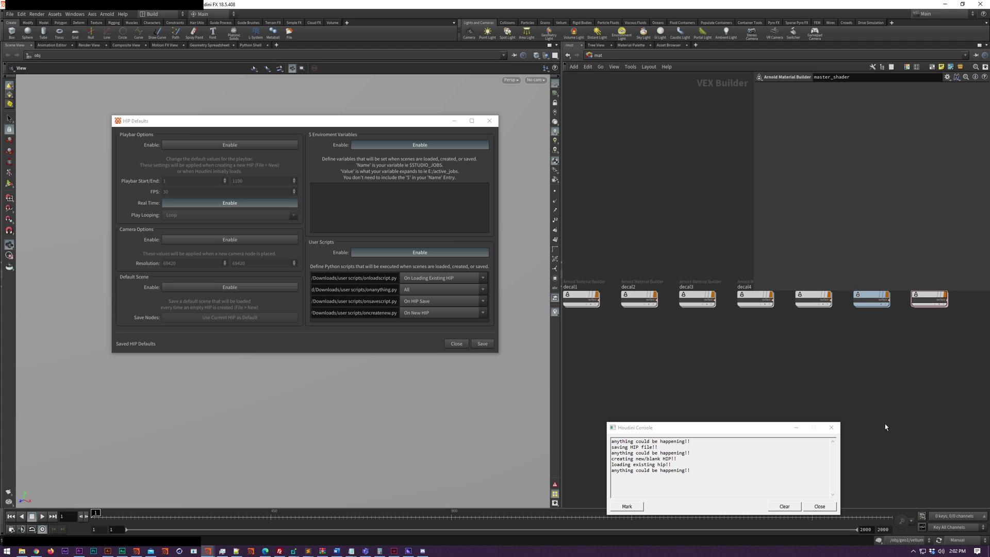
right_click(367, 300)
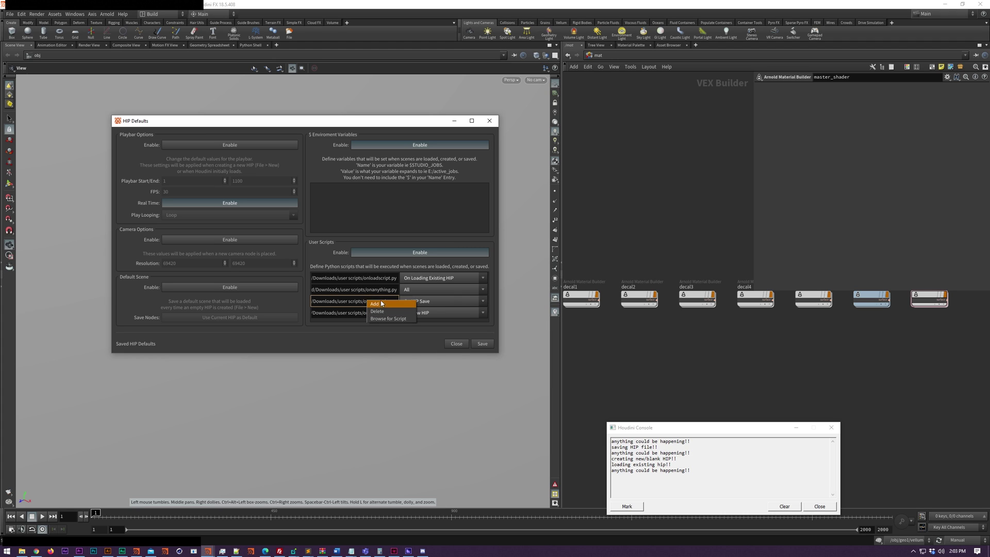
left_click(382, 303)
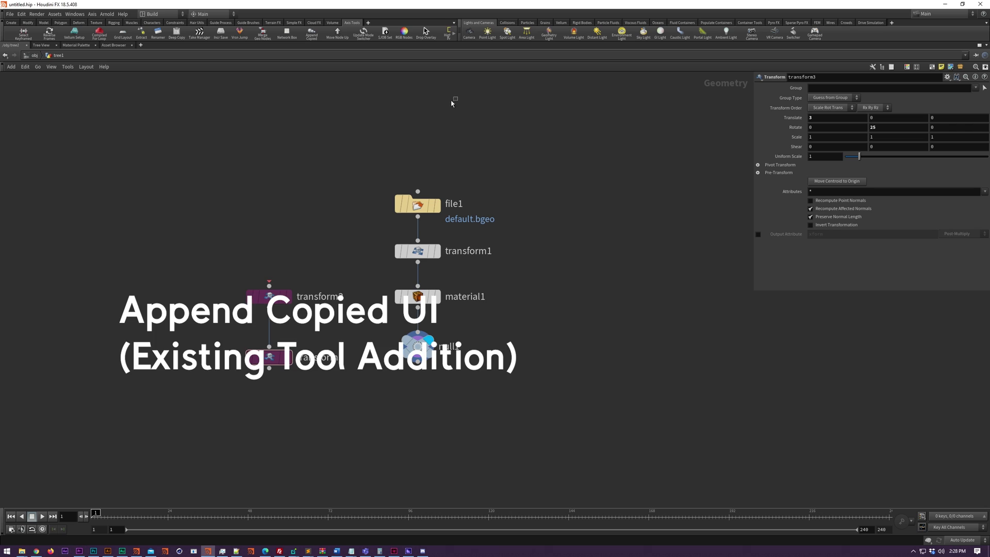
Step: In Append Copied, keep Append mode, keep the original selection, and target Node Tree
left_click(312, 34)
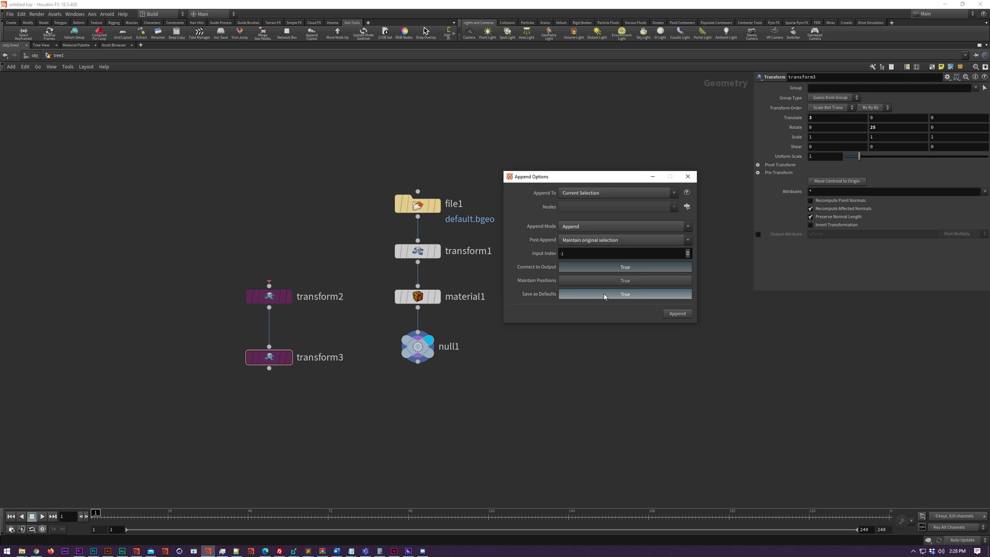
left_click(584, 228)
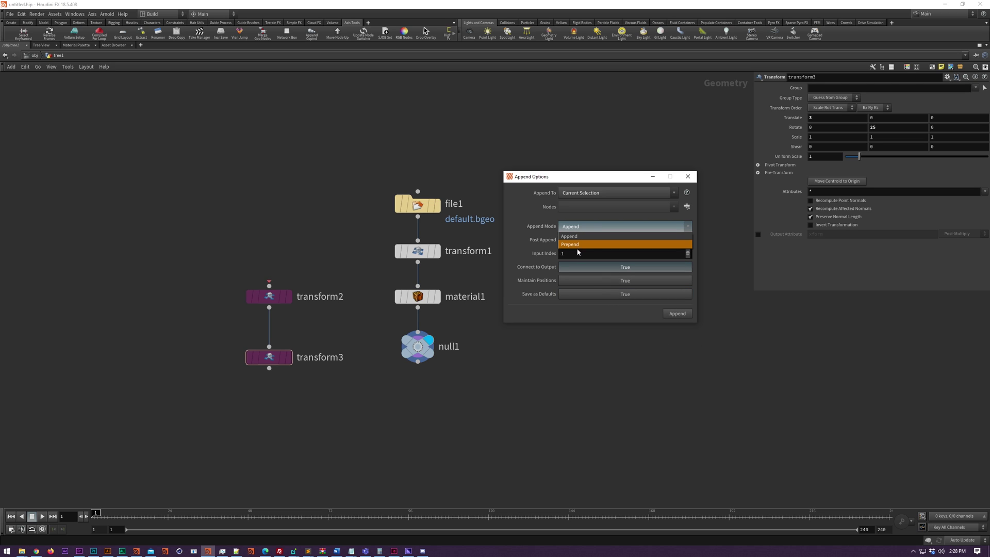
left_click(578, 245)
left_click(576, 229)
left_click(572, 236)
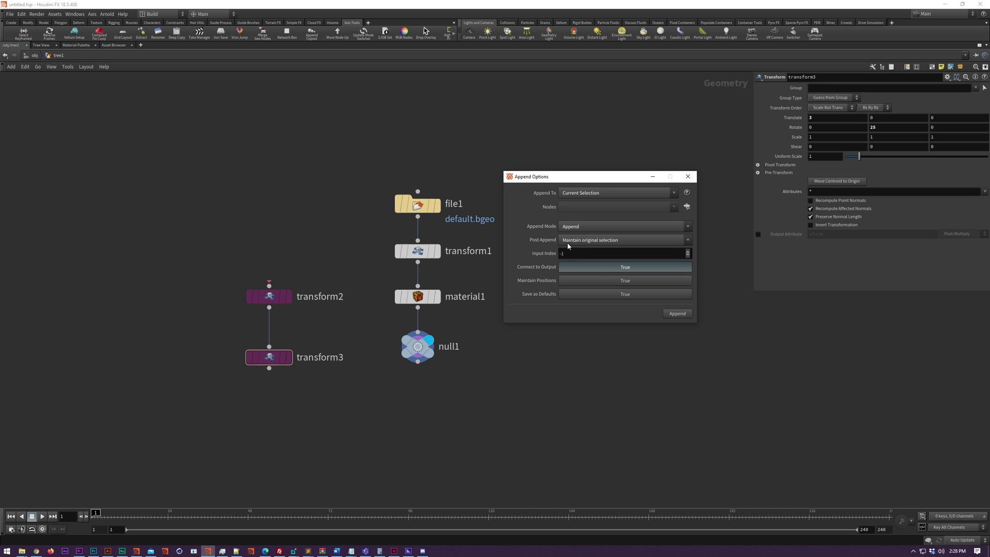
left_click(569, 242)
left_click(575, 241)
left_click(571, 193)
left_click(573, 207)
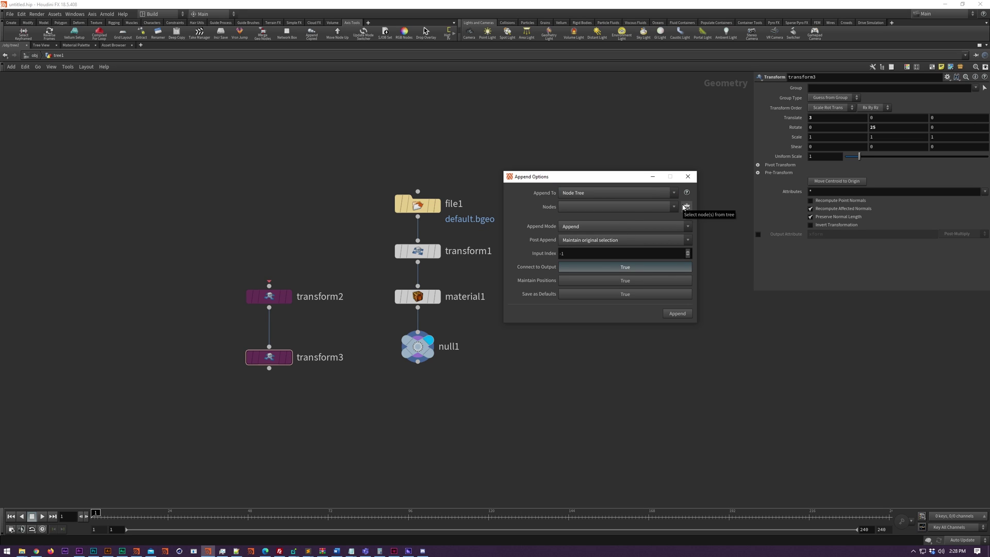
Step: Pick the five trees' material1 nodes as targets and append the copied transforms
left_click(686, 207)
scroll(679, 212, "down", 5)
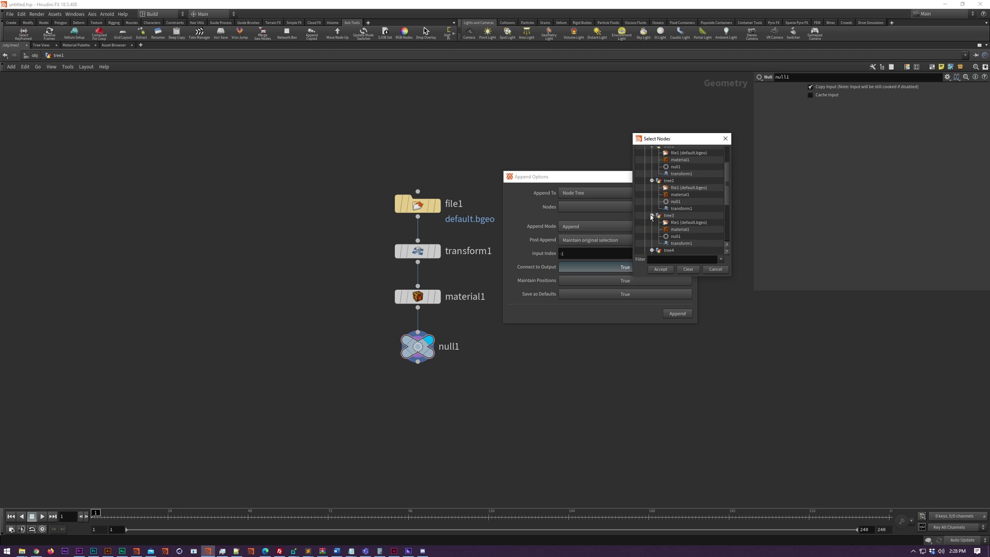
left_click(679, 215, "ctrl")
scroll(680, 215, "up", 3)
left_click(680, 245, "ctrl")
left_click(679, 208, "ctrl")
left_click(679, 174, "ctrl")
left_click(661, 269)
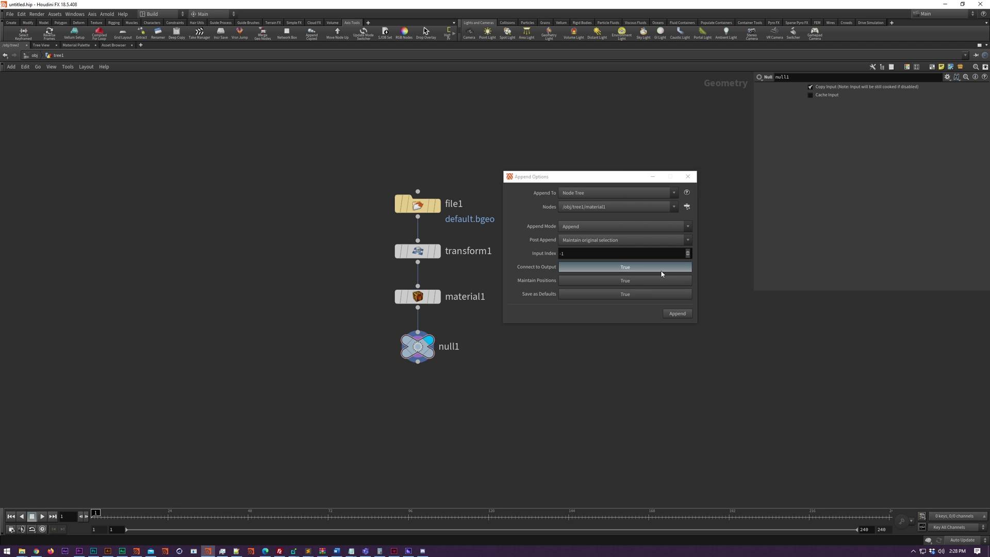
left_click(676, 313)
left_click(688, 176)
Step: Enter two tree networks to verify the appended transform nodes
key("u")
key("i")
key("u")
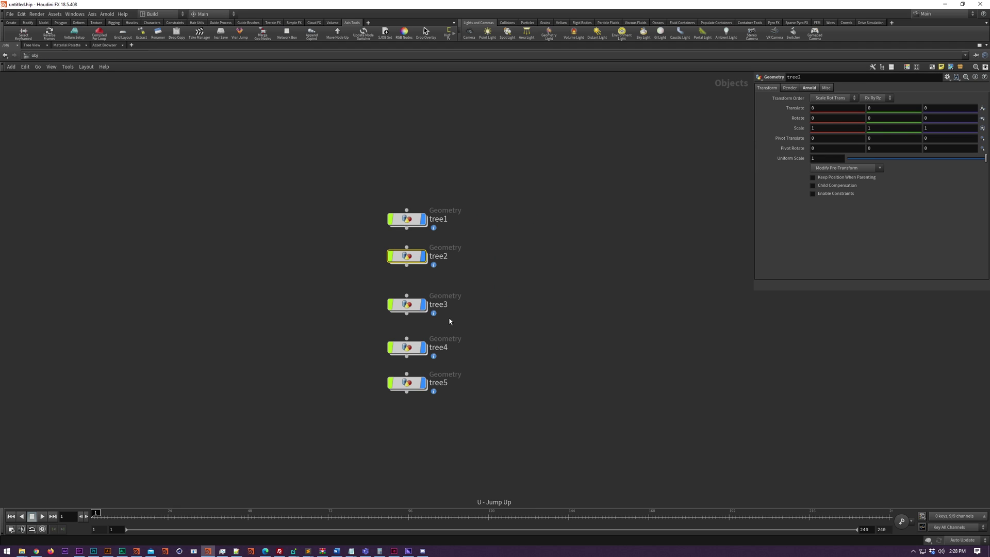
key("i")
key("u")
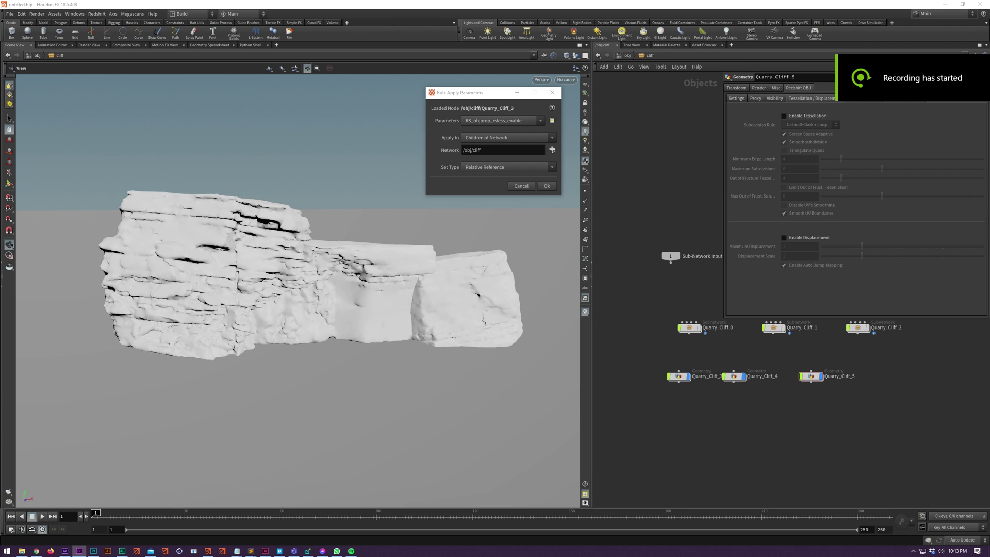
Step: Select Quarry_Cliff_3 and turn on Enable Tessellation
key("Return")
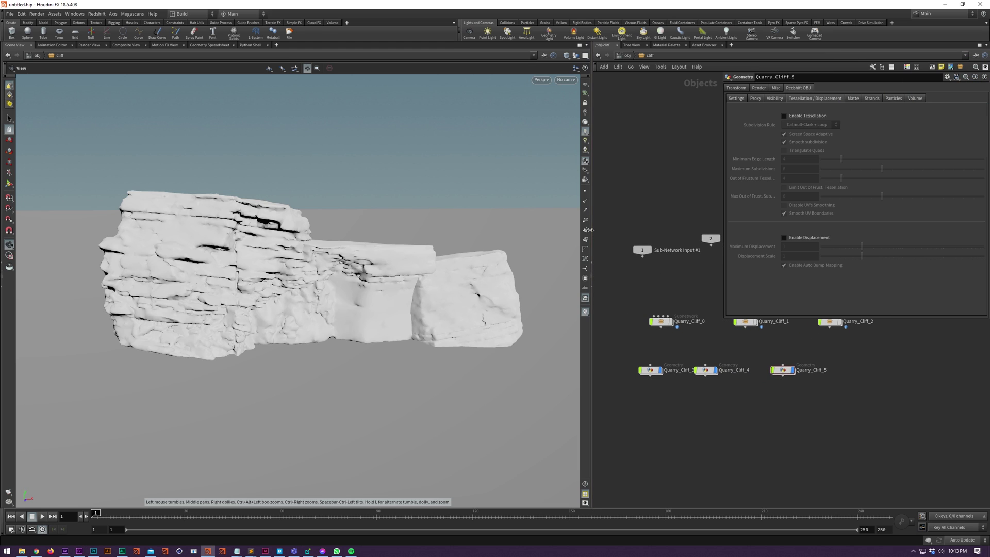
left_click_drag(592, 268, 478, 268)
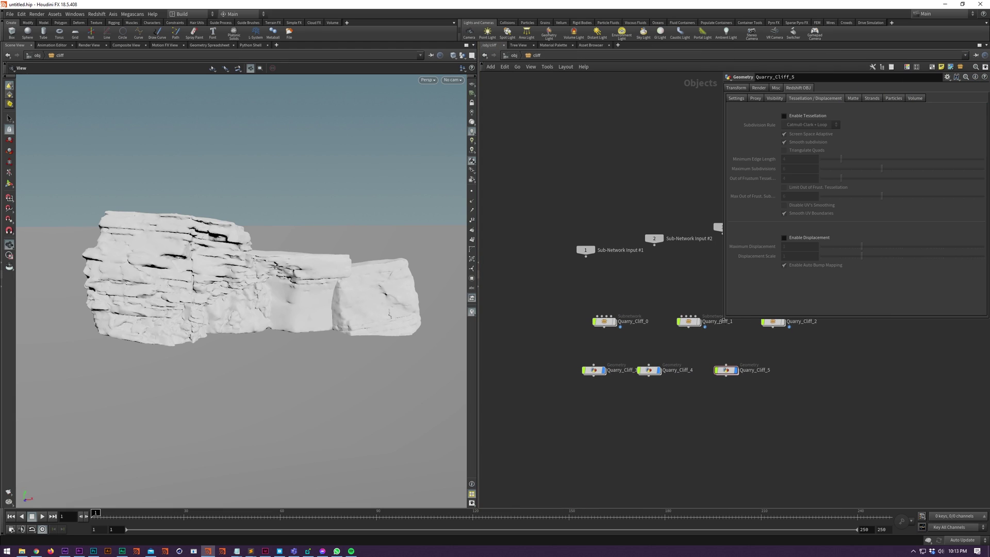
left_click_drag(724, 318, 822, 280)
left_click_drag(584, 393, 615, 360)
left_click(896, 117)
Step: Load Enable Tessellation into Bulk Apply Parameters and add Minimum Edge Length, keeping existing parameters
right_click(895, 118)
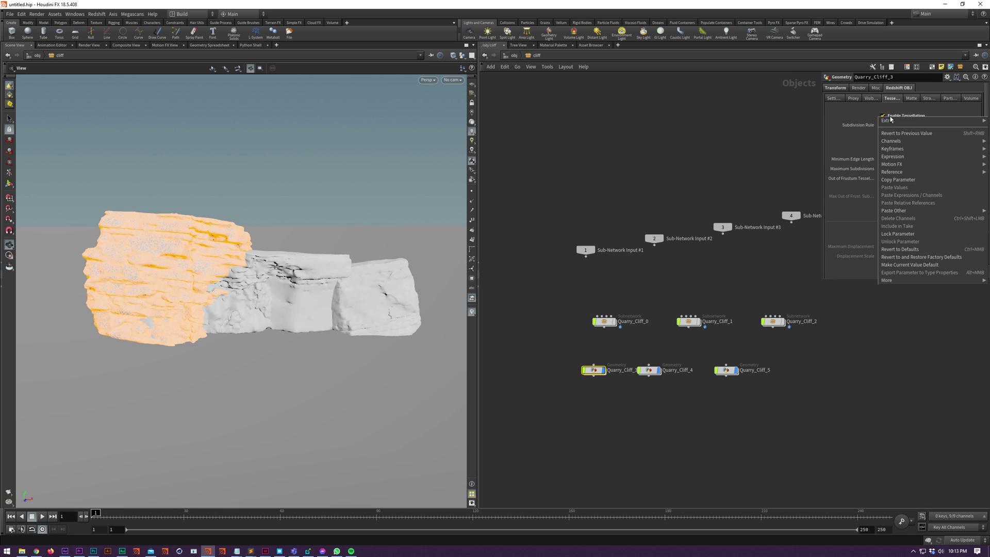
mouse_move(893, 120)
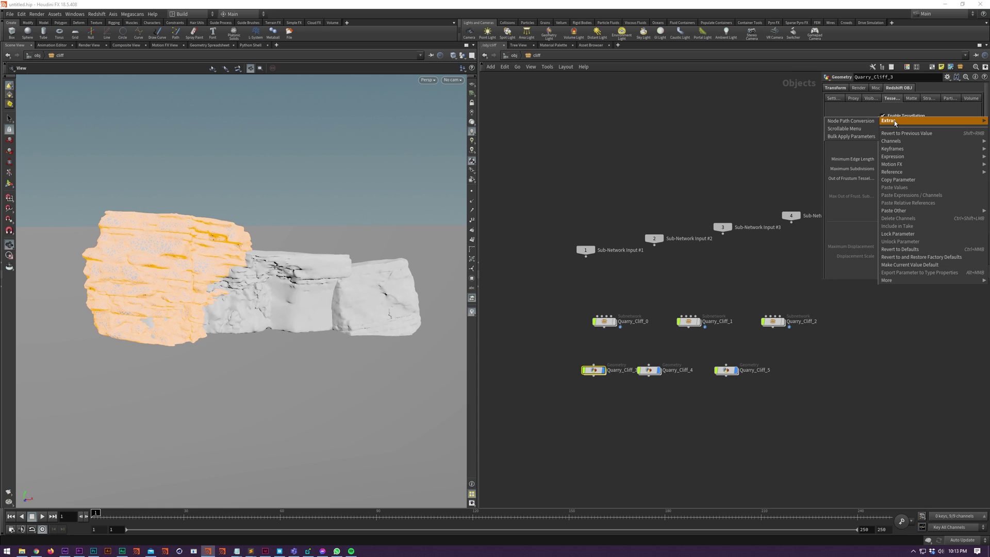
left_click(844, 138)
left_click_drag(834, 92, 699, 129)
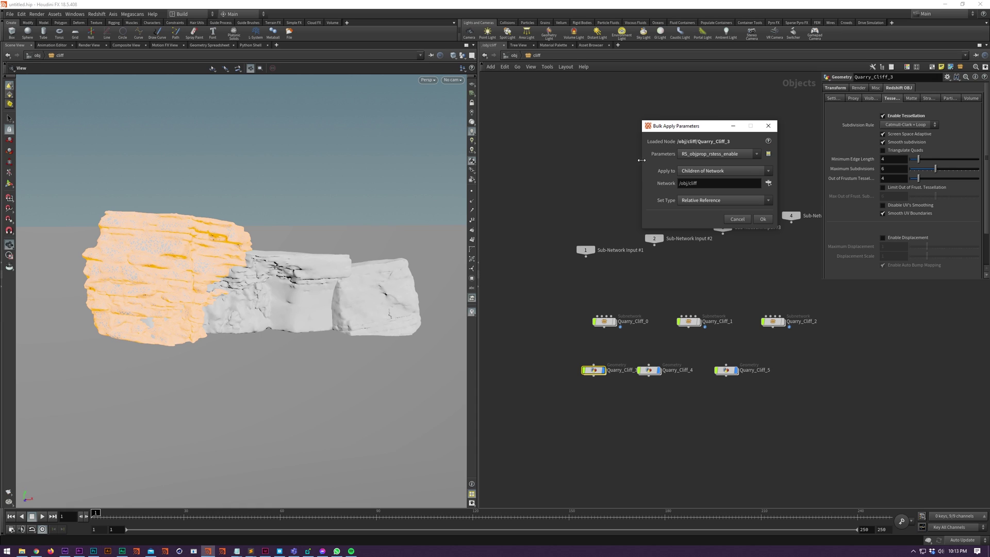
left_click_drag(684, 125, 575, 170)
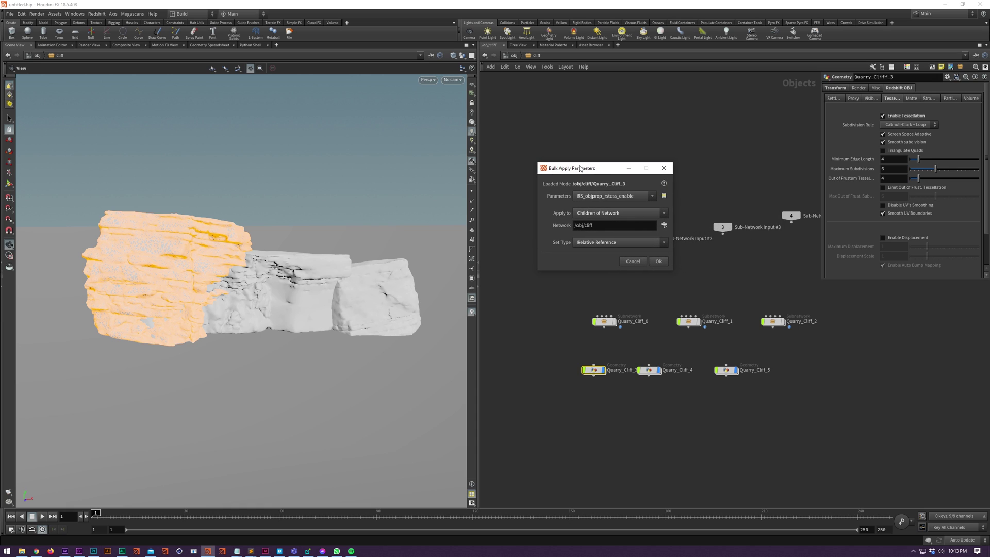
left_click(602, 197)
left_click(603, 198)
left_click_drag(613, 171, 580, 164)
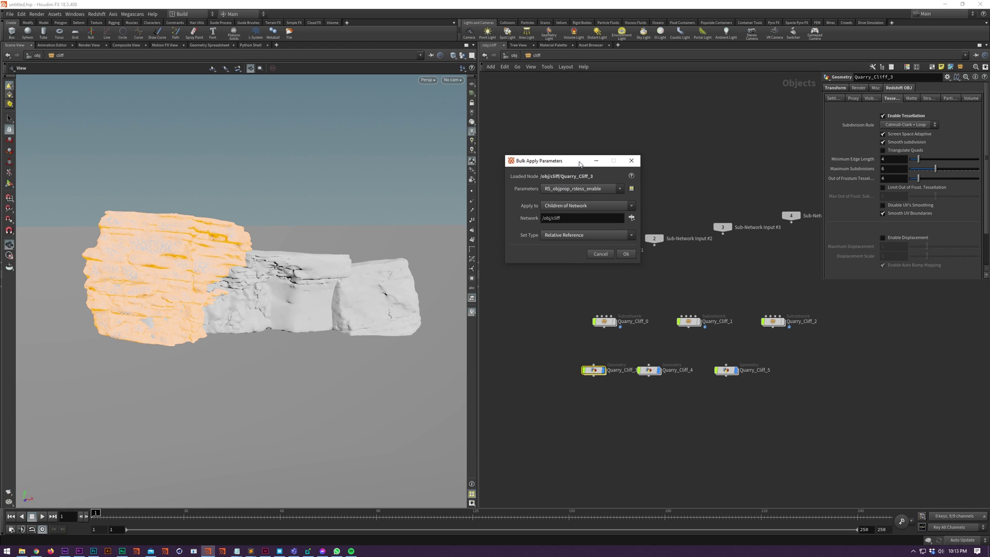
left_click_drag(853, 162, 522, 205)
left_click(584, 222)
Step: Review the loaded parameters, then try Apply to Selected Nodes with Quarry_Cliff_4 and 5 box-selected
left_click(596, 188)
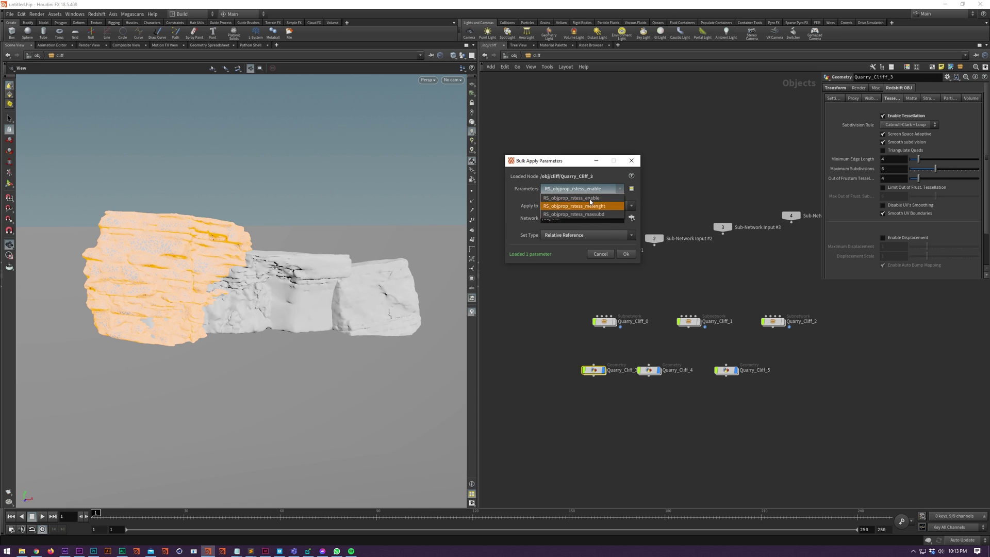
left_click(590, 204)
right_click(591, 192)
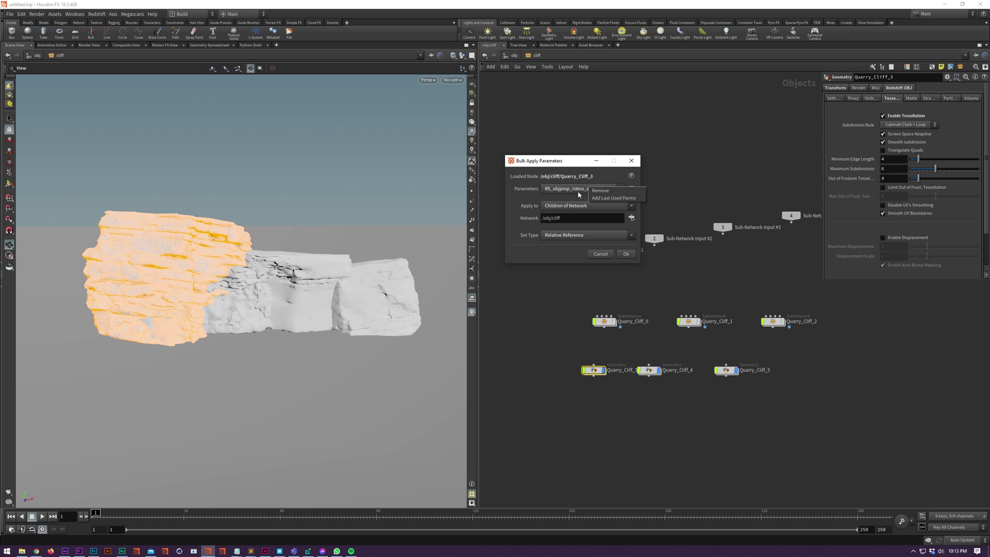
left_click(514, 191)
left_click(607, 210)
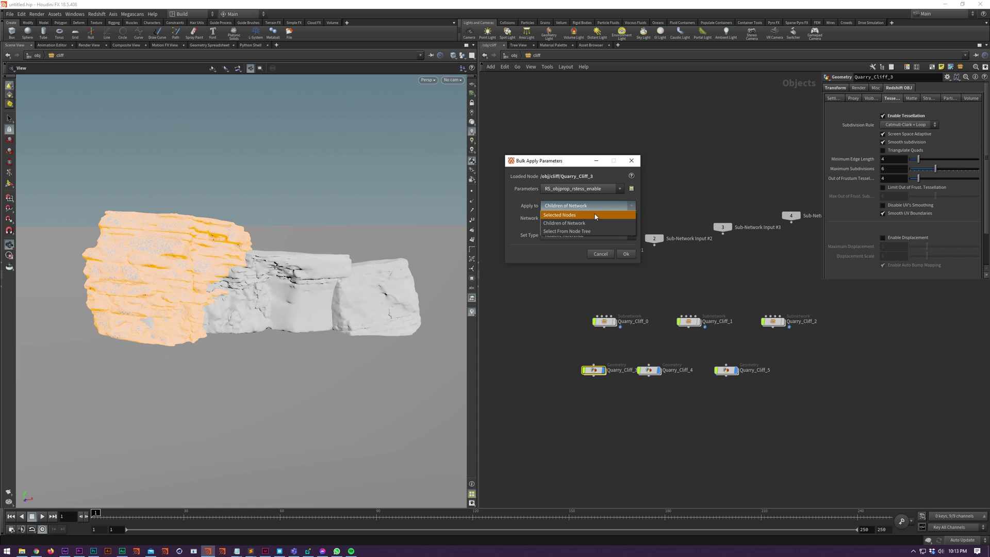
left_click(595, 215)
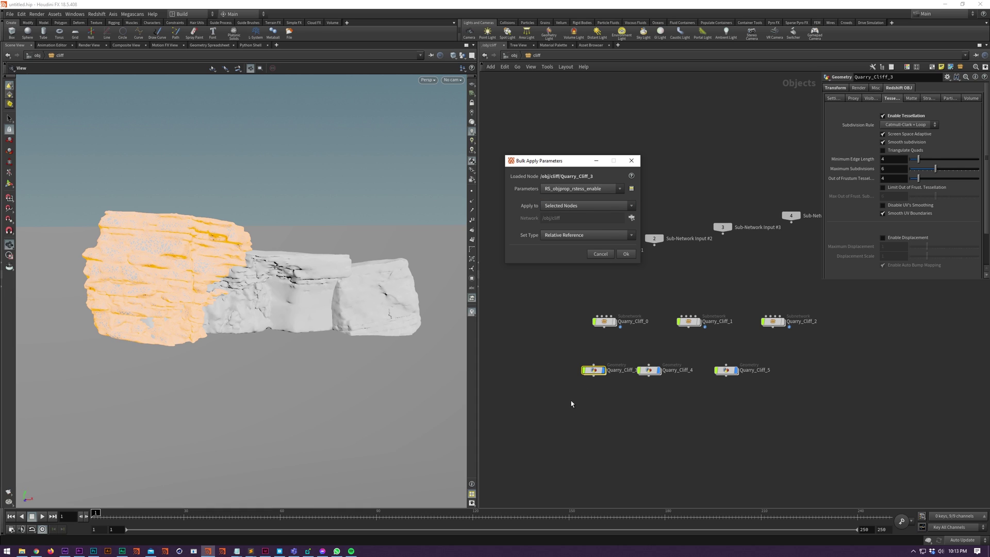
left_click_drag(571, 404, 831, 363)
Step: Try the Children of Network apply mode and its network path shortcuts
left_click(567, 206)
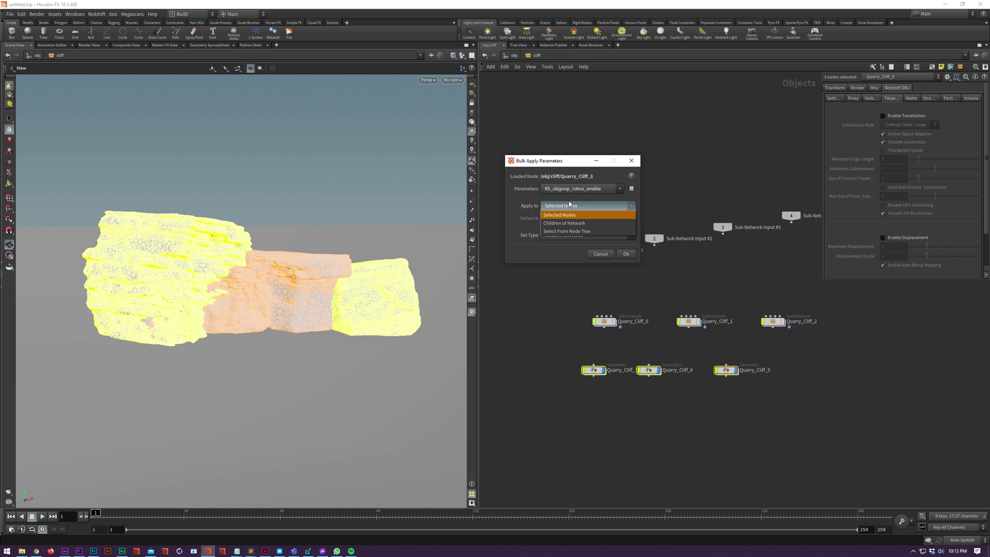
left_click(563, 223)
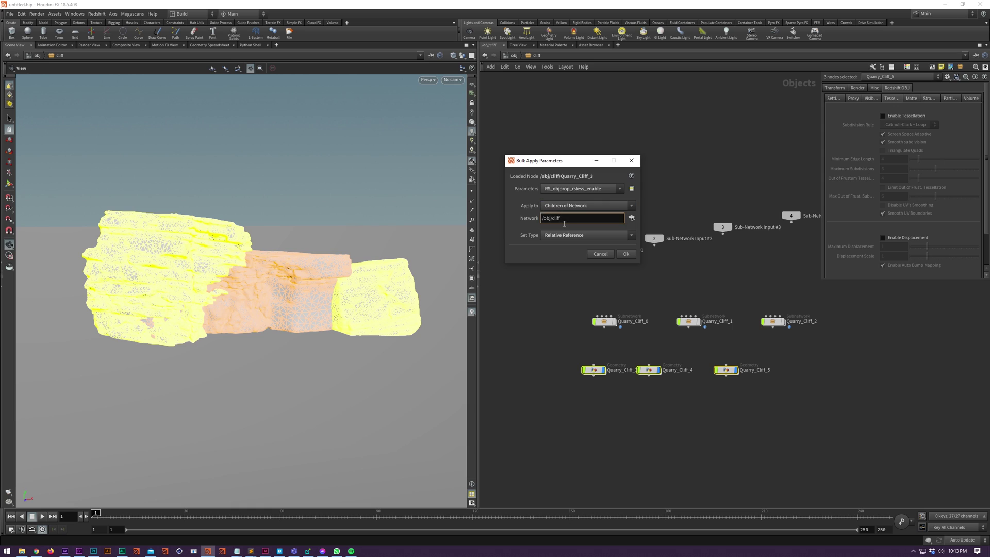
right_click(565, 221)
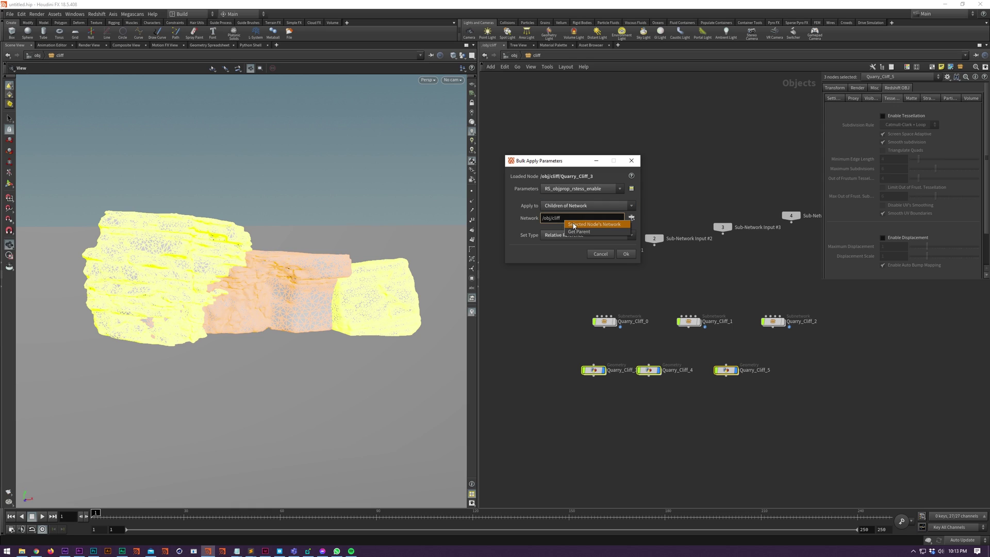
left_click(573, 225)
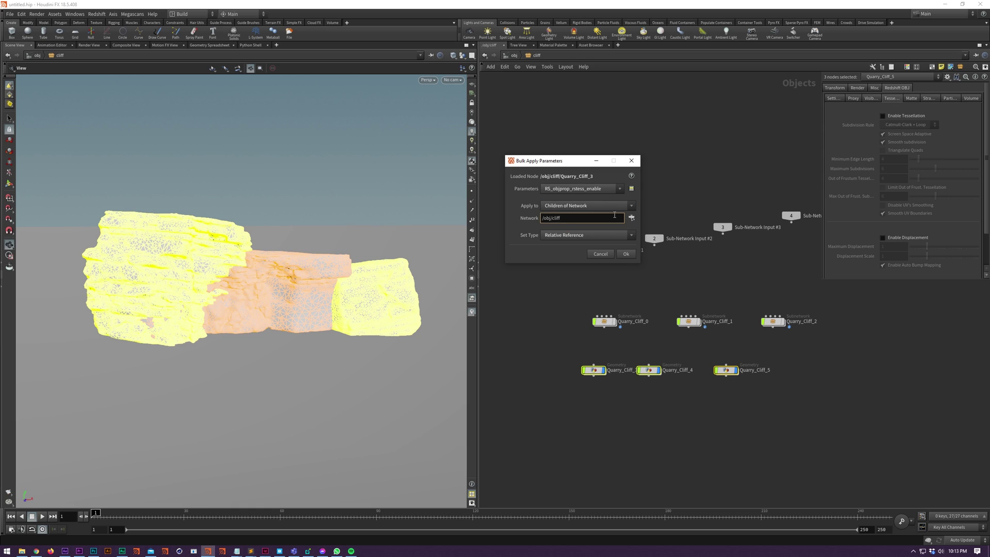
left_click(631, 219)
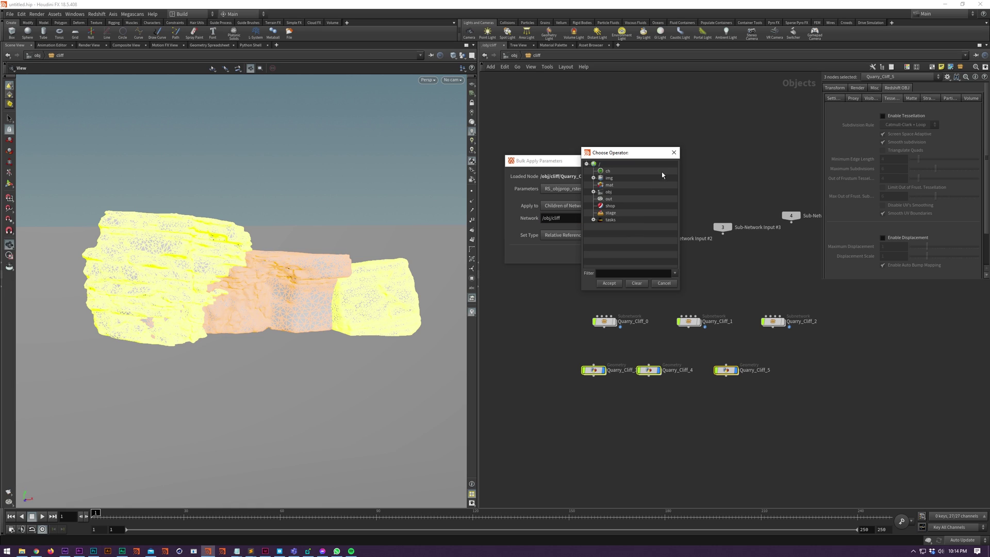
Step: Switch to Select From Node Tree and pick Quarry_Cliff_4 and Quarry_Cliff_5 in Choose Operator
left_click(673, 152)
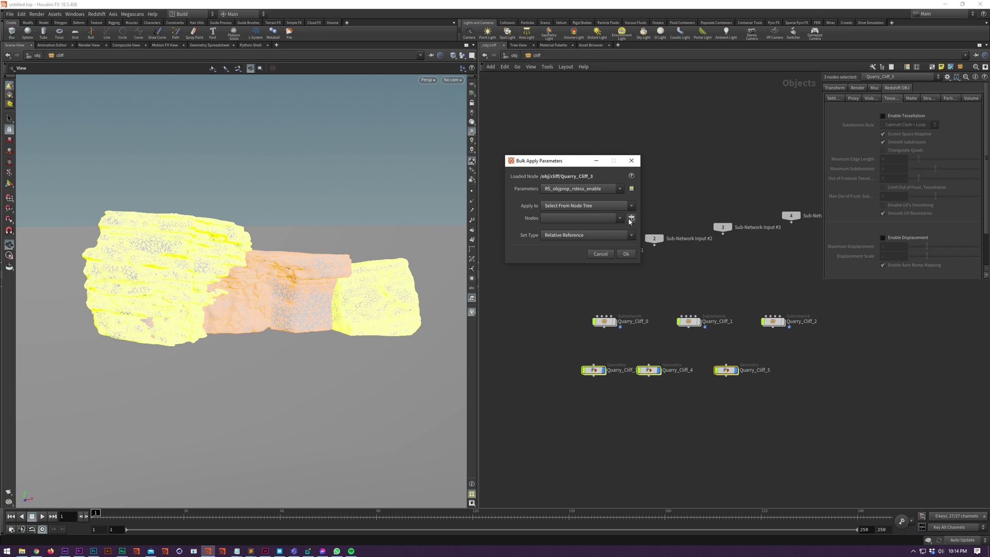
left_click(631, 219)
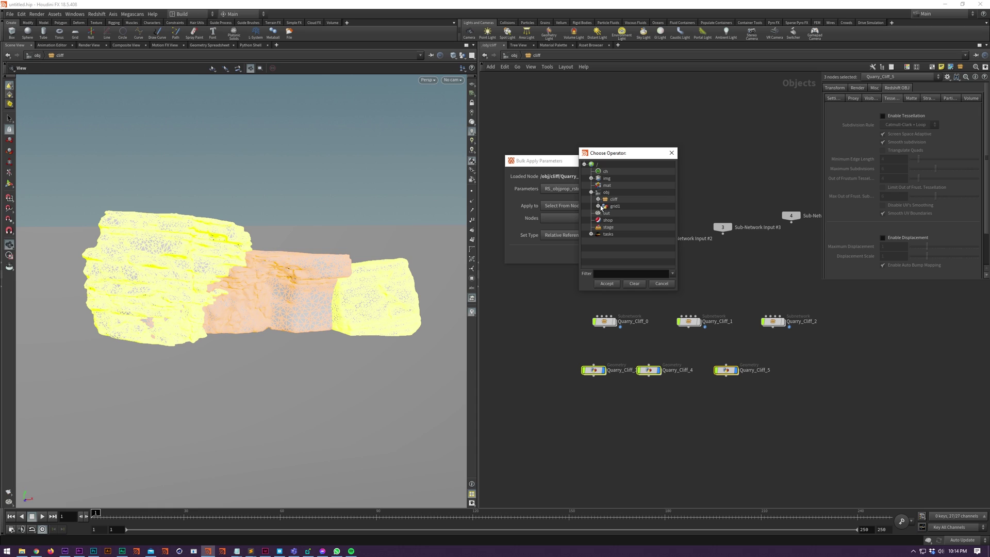
left_click(598, 199)
left_click(606, 227)
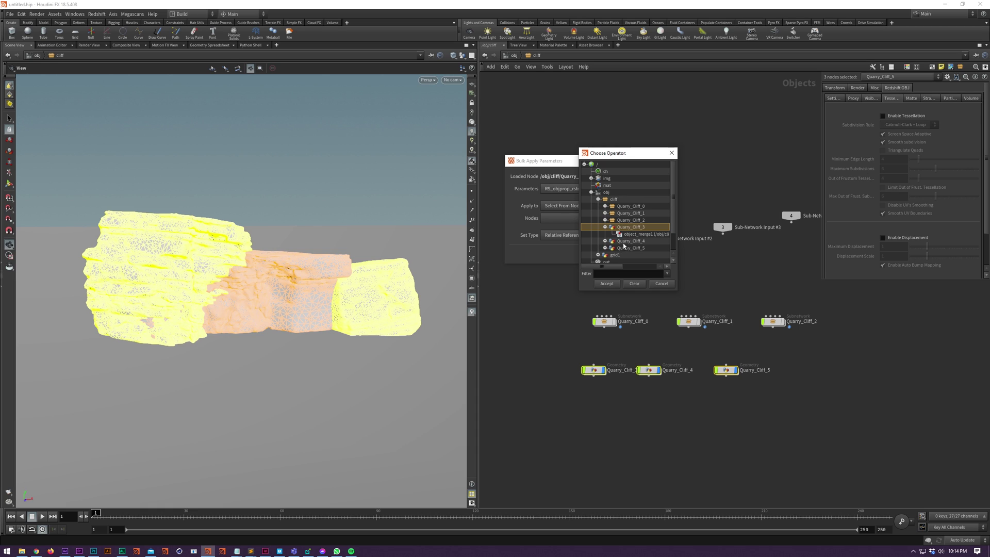
left_click(623, 246, "shift")
left_click(606, 283)
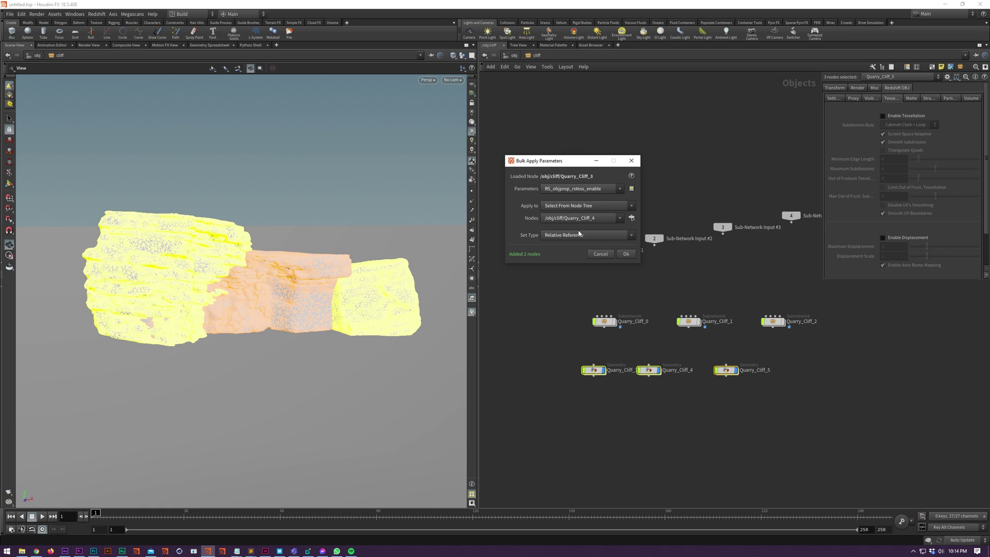
left_click(579, 222)
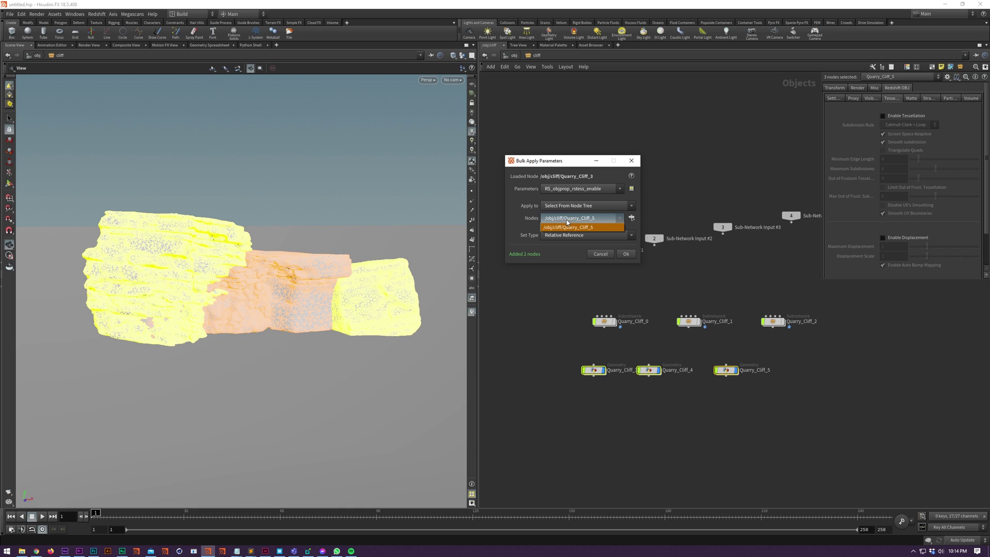
left_click(568, 226)
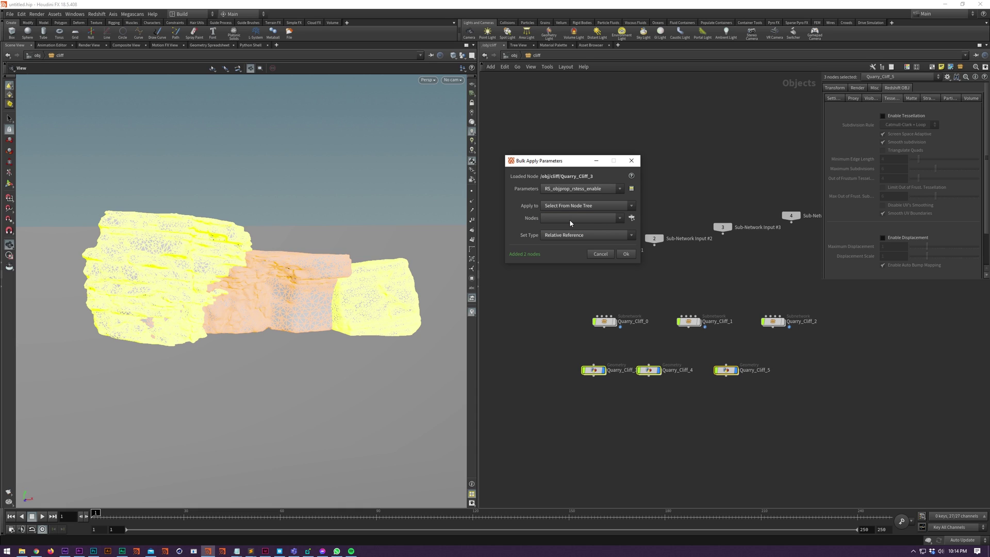
Step: Apply the tessellation settings to the selected cliffs as plain values
left_click(572, 206)
left_click(570, 220)
left_click(571, 236)
left_click(570, 247)
left_click(625, 255)
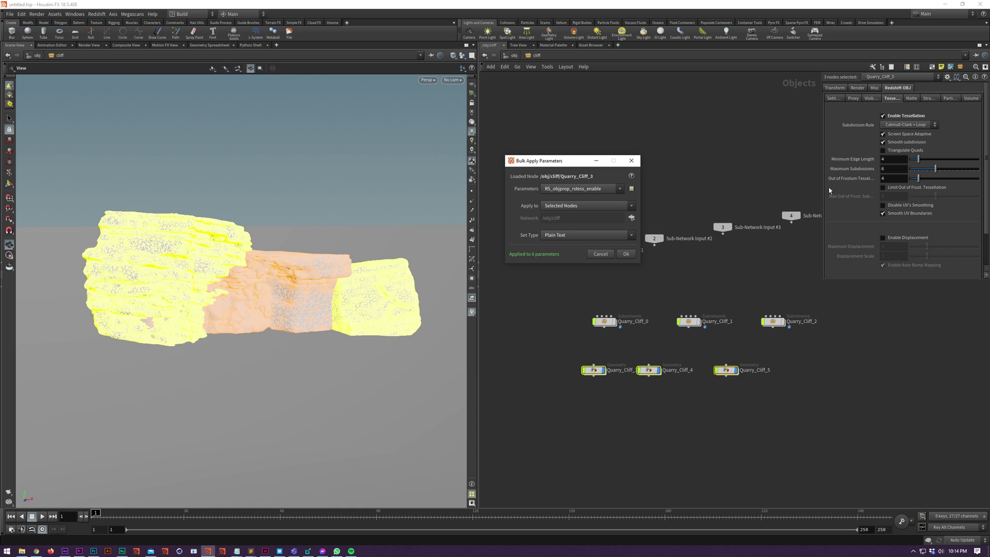
Step: Reapply the tessellation settings as Relative Reference and check the Maximum Subdivisions expression
left_click(586, 237)
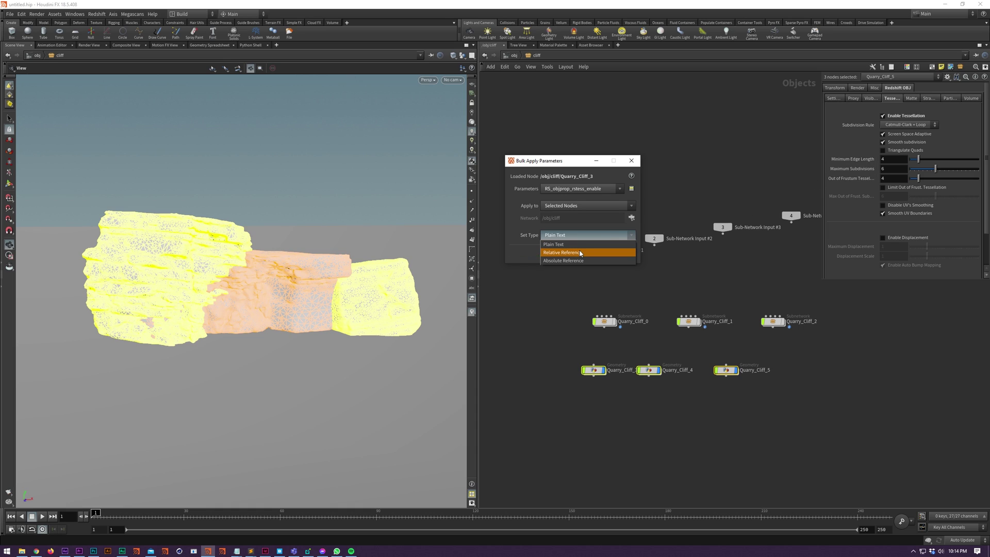
left_click(608, 254)
left_click(625, 254)
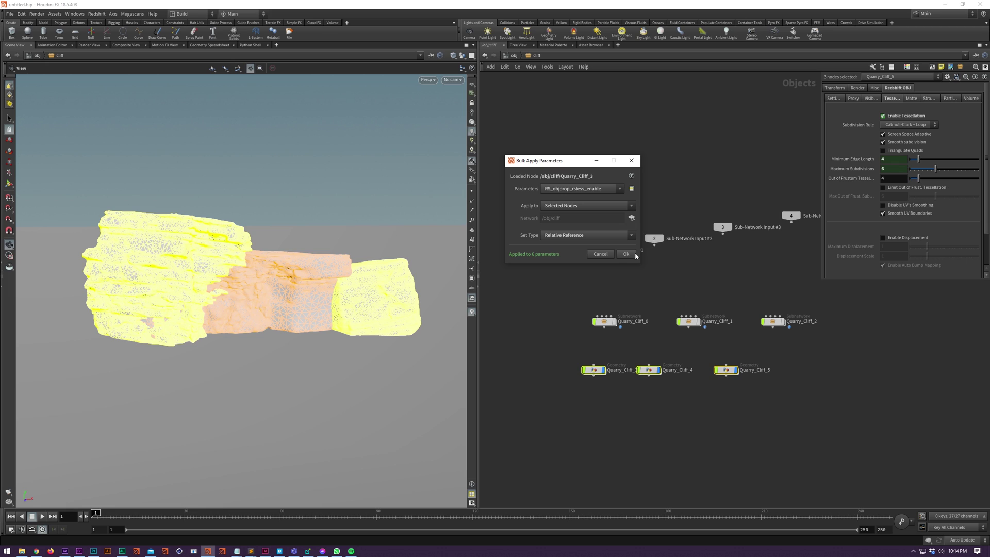
left_click(851, 170)
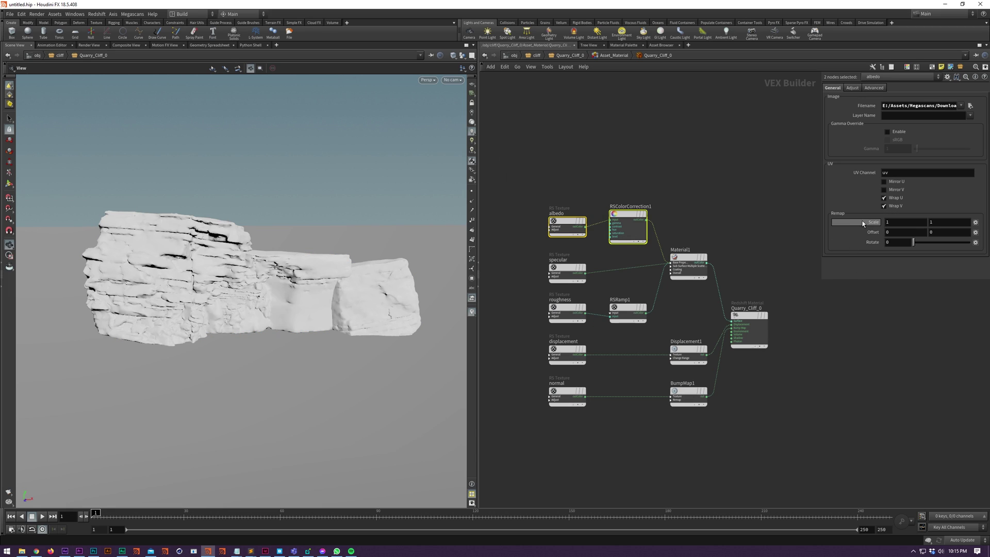
Step: Load the albedo texture's scale1 and apply it to all five selected RS Texture nodes
left_click(886, 222)
left_click(886, 242)
mouse_move(896, 200)
left_mouse_down()
mouse_move(841, 200)
mouse_move(552, 91)
left_mouse_up()
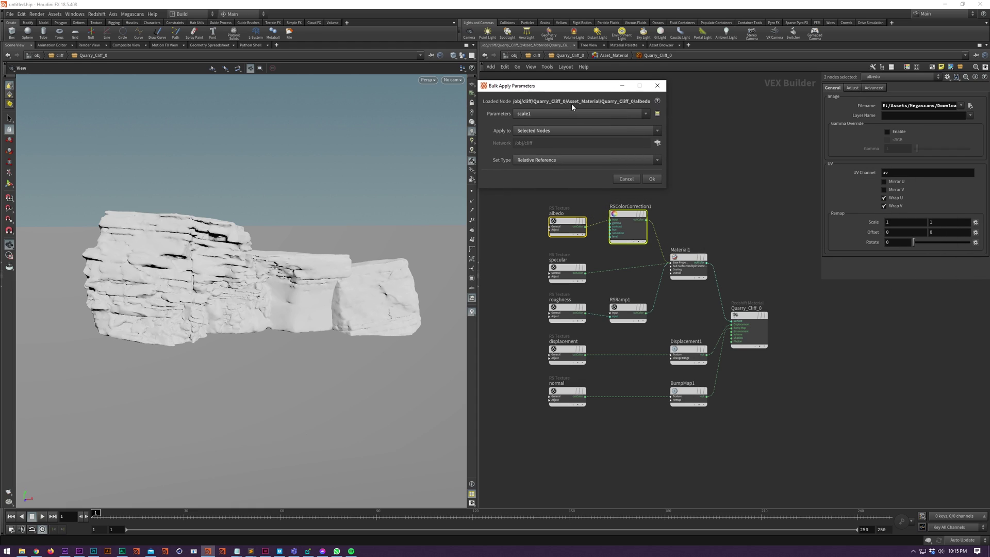
left_click(561, 112)
left_click(558, 123)
left_click_drag(535, 230, 578, 419)
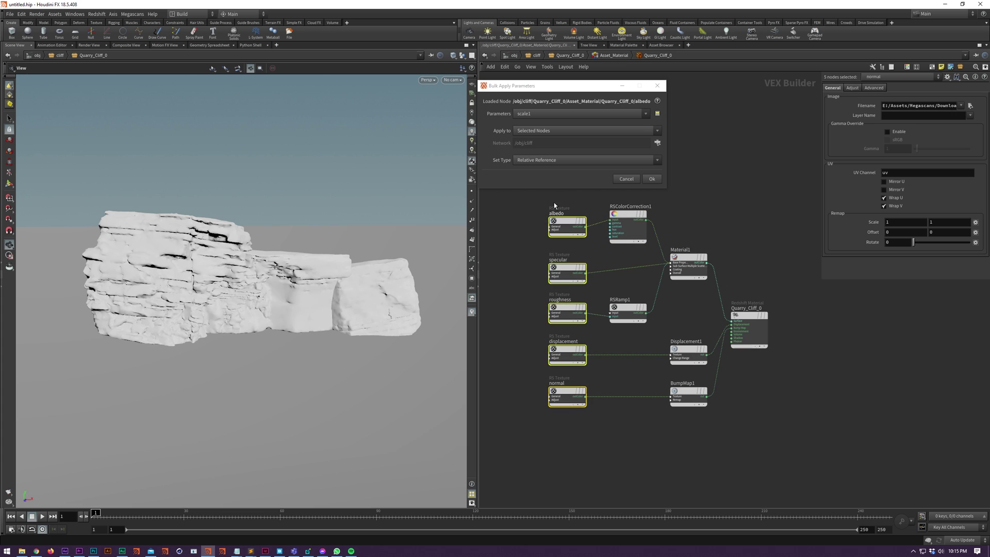
left_click(652, 179)
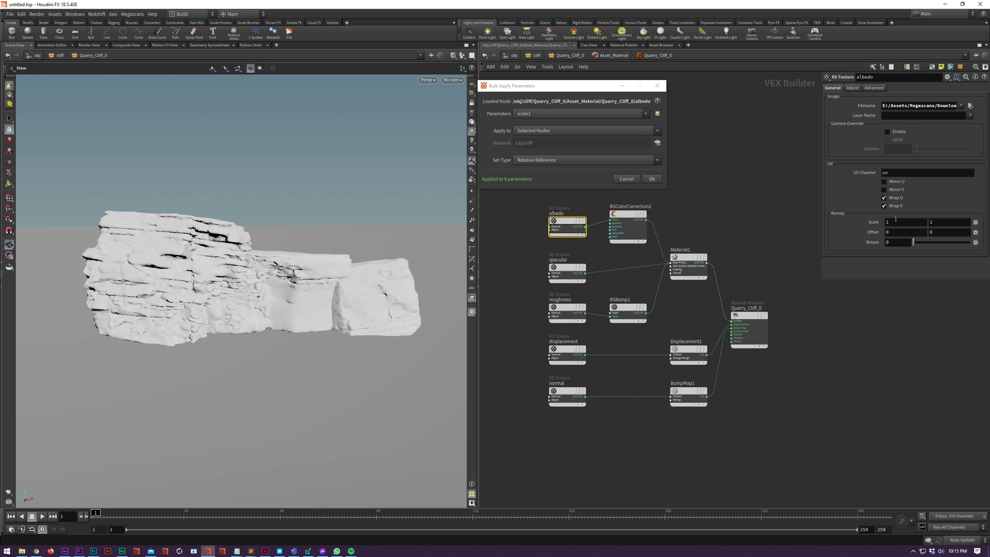
left_click(566, 312)
left_click(566, 395)
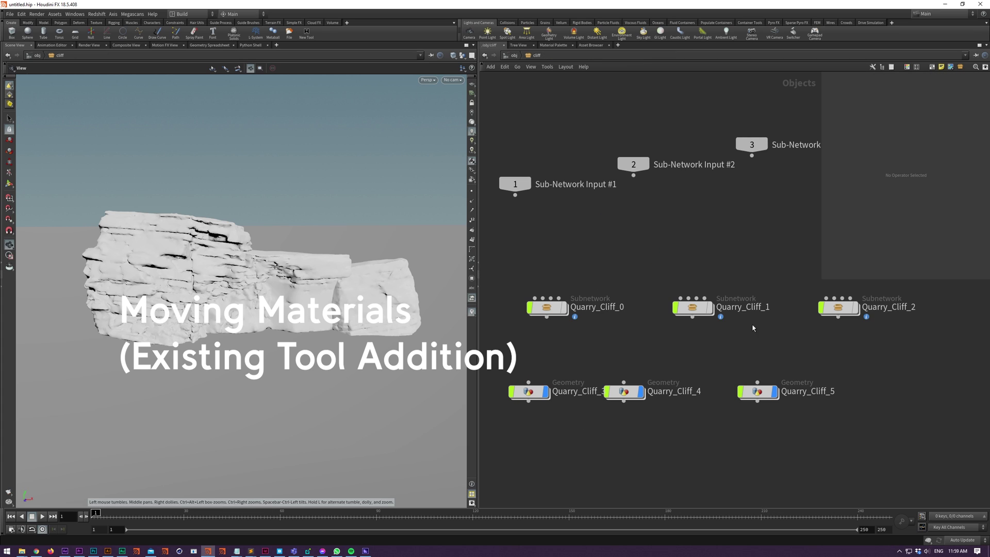
Step: Open the Redshift Material Assignment window
left_click(97, 14)
mouse_move(129, 32)
left_click(178, 41)
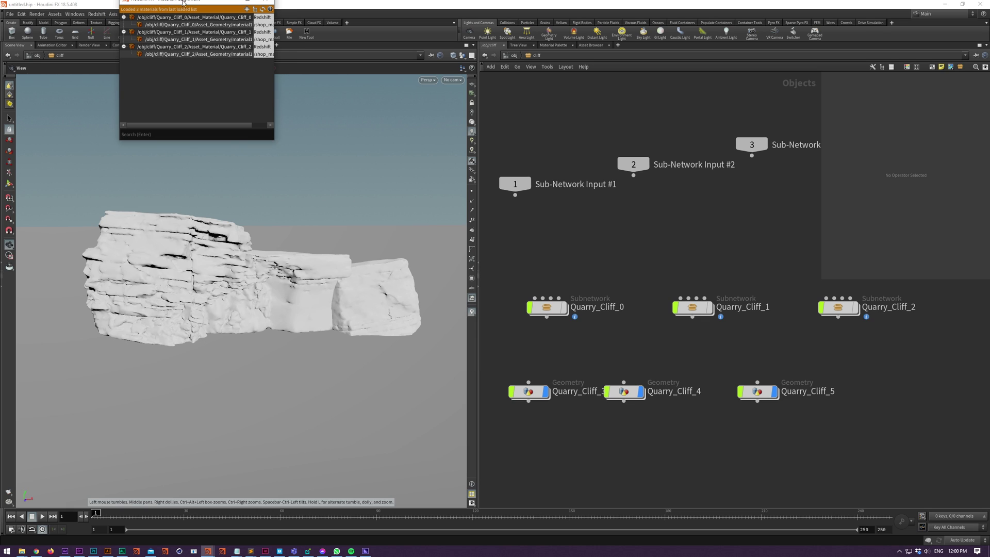
left_click_drag(183, 2, 286, 135)
Step: Move all three materials to the mat network and confirm material1's path now starts with /mat/
left_click_drag(283, 202, 268, 146)
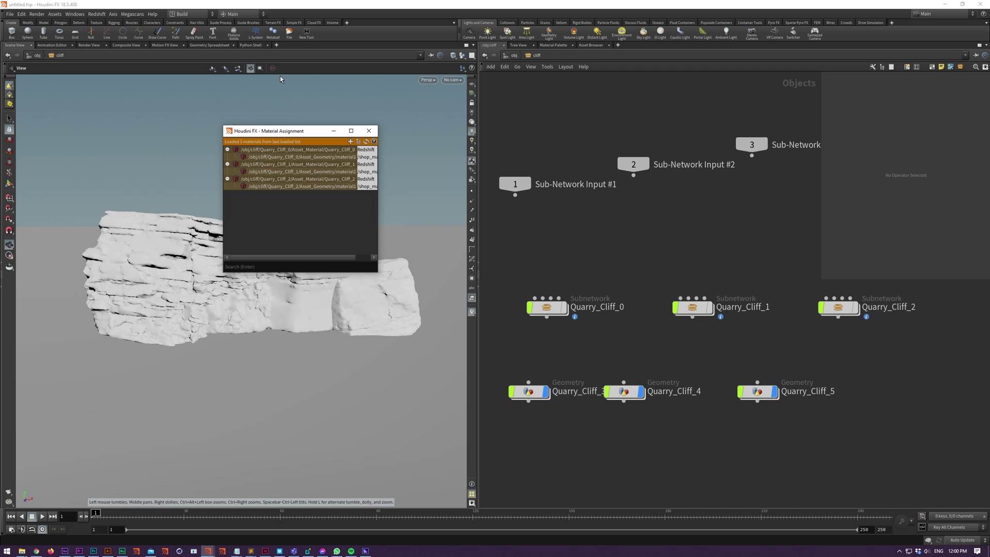
right_click(261, 148)
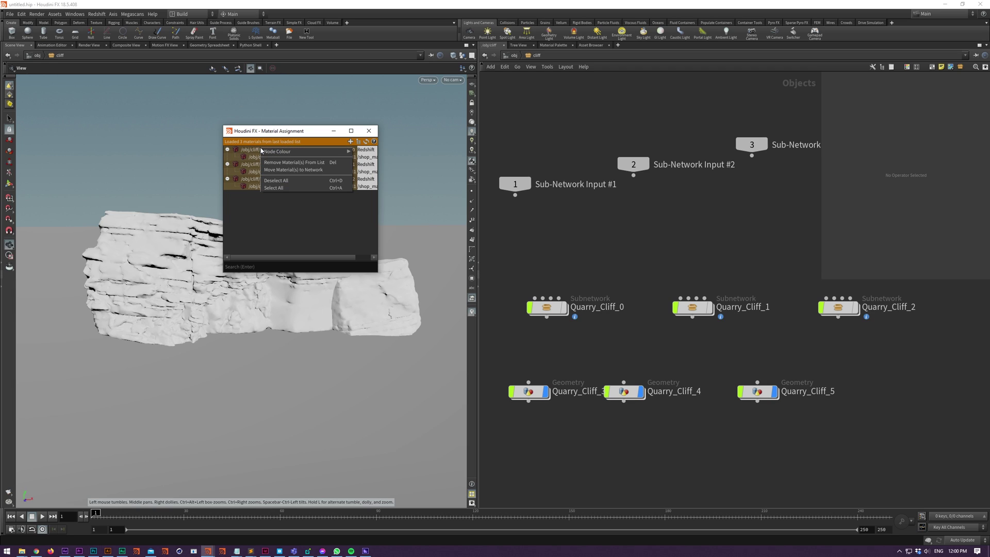
left_click(292, 170)
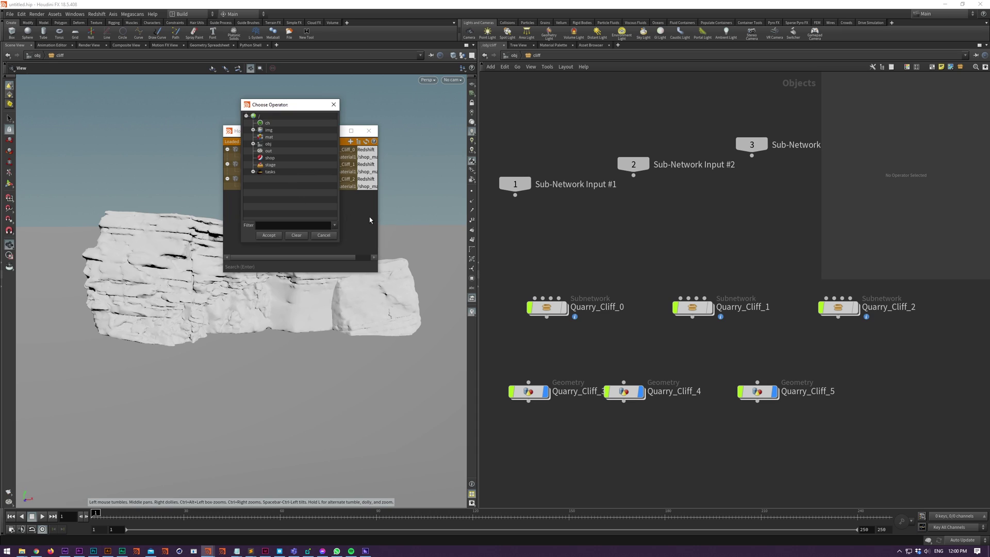
left_click(281, 139)
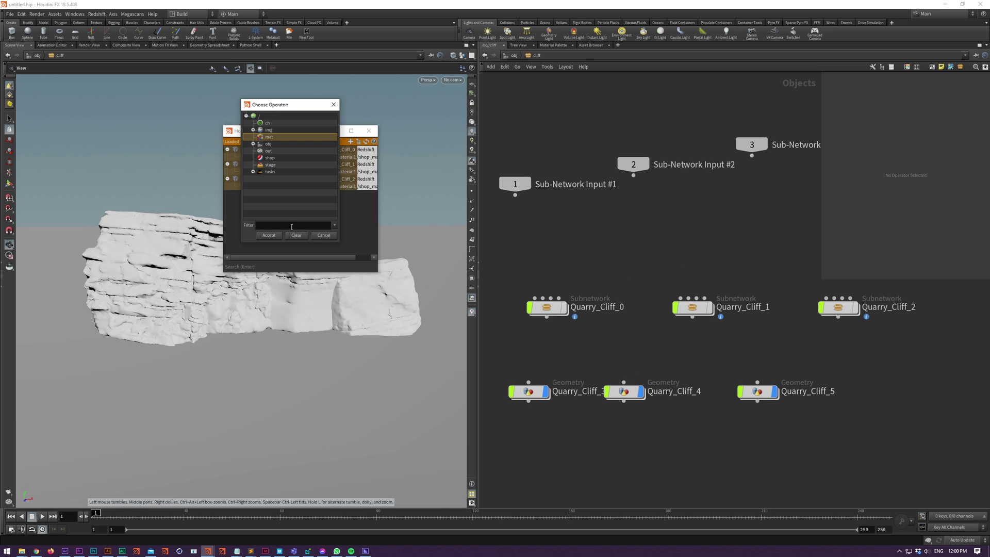
left_click(268, 235)
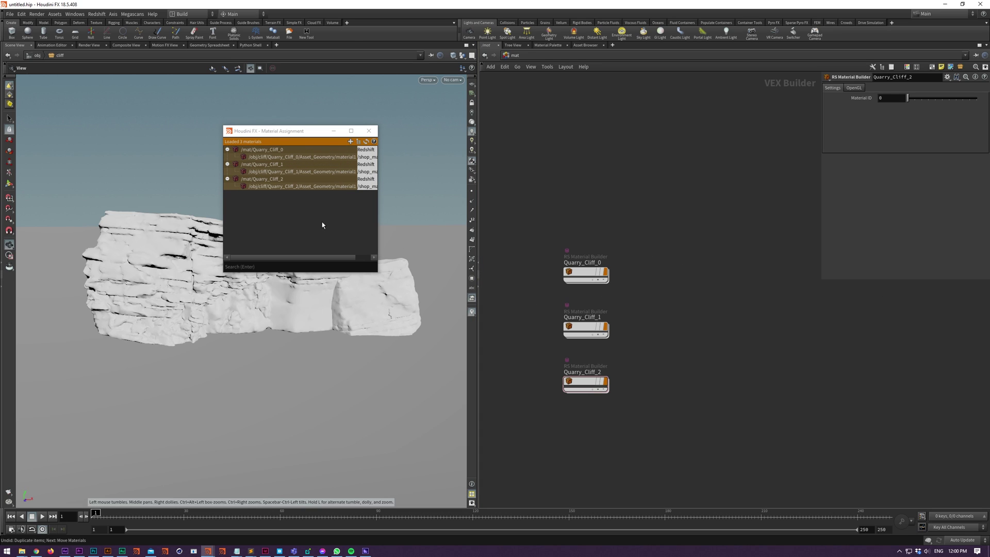
left_click(263, 155)
double_click(271, 157)
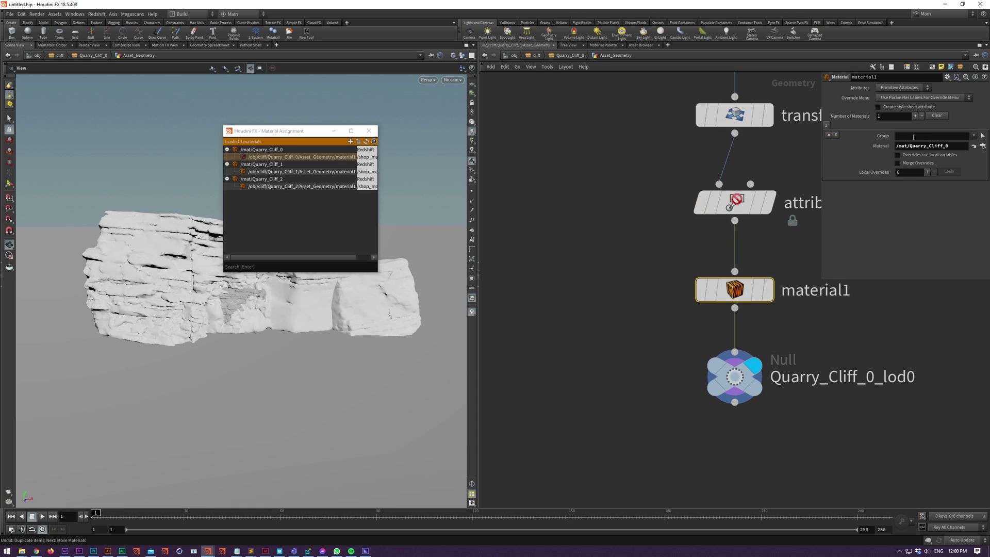
left_click_drag(896, 146, 908, 146)
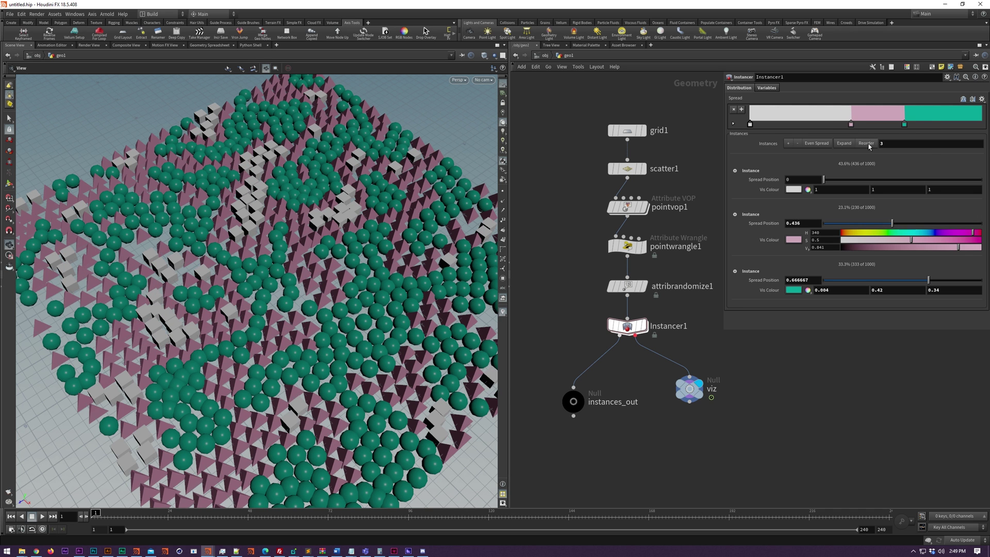
Step: Reorder the Instancer1 instances so instances 2 and 3 swap places
left_click(866, 143)
left_click_drag(865, 106, 866, 96)
left_click(908, 191)
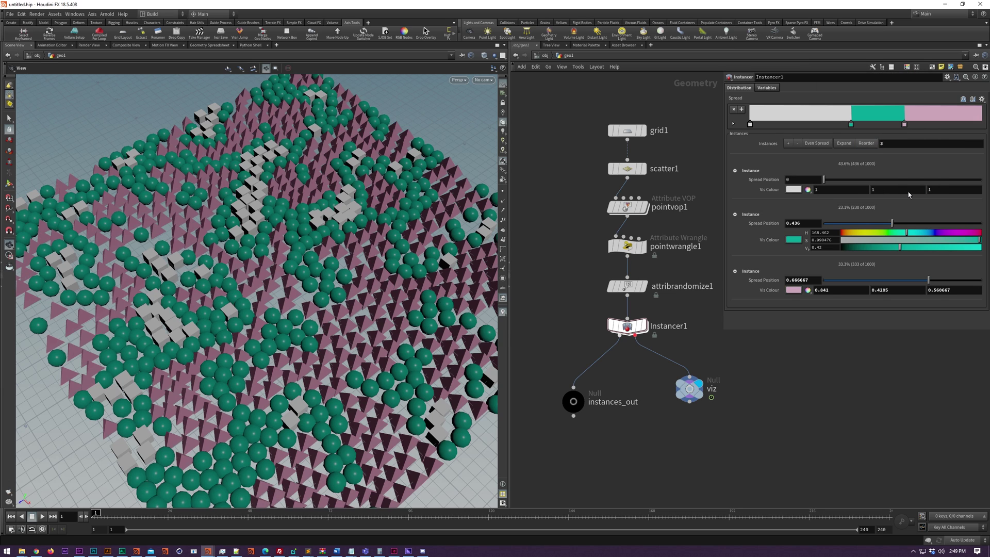
Step: Remove the /obj/box1 instance, leaving only teal spheres and pink pyramids
left_click(865, 144)
left_click(838, 91)
left_click_drag(838, 93, 840, 97)
left_click(890, 190)
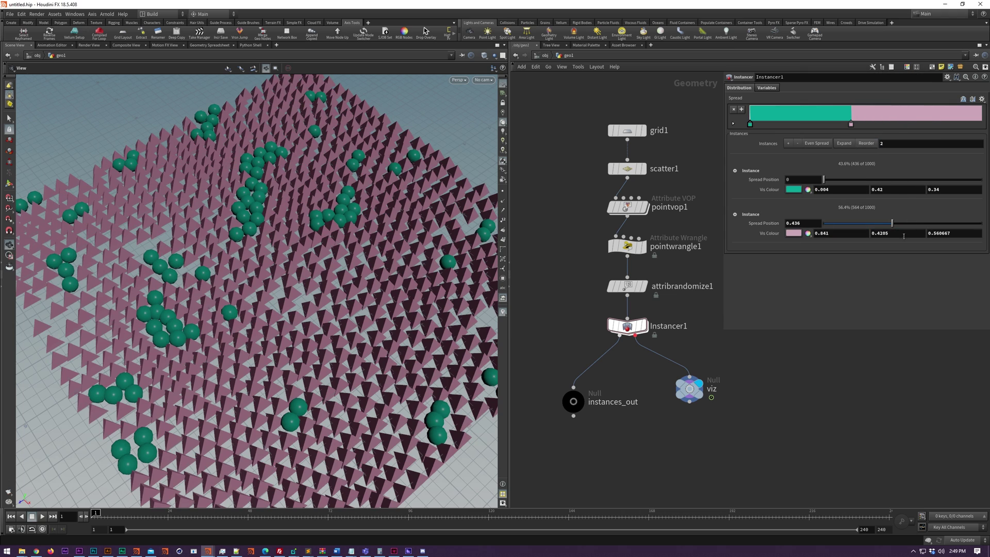
left_click(91, 13)
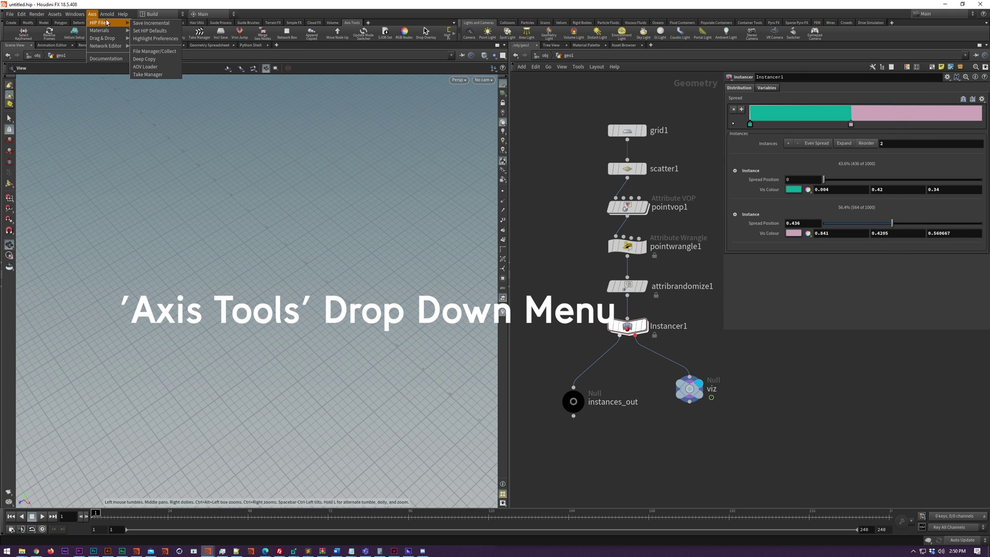
mouse_move(101, 22)
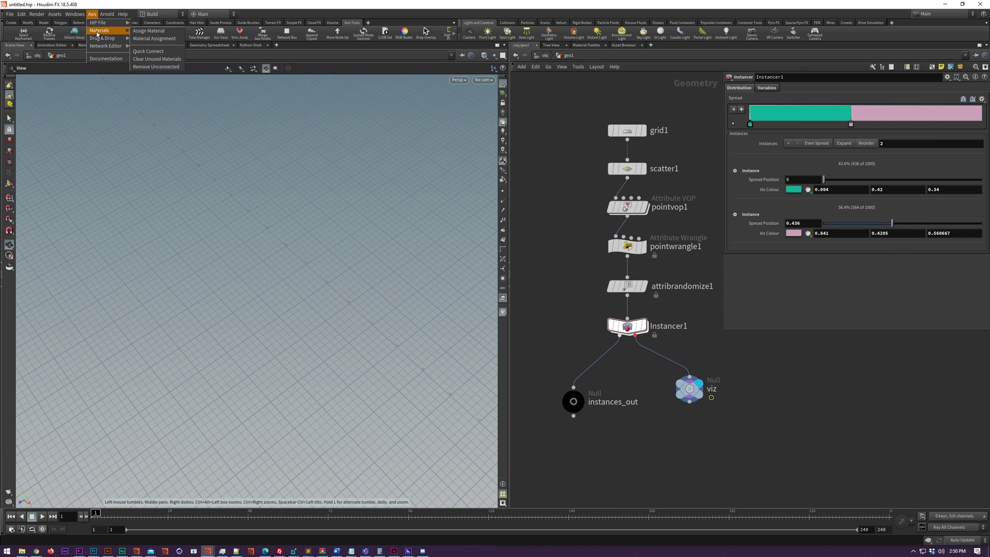
Step: Look at the Axis Materials Assign Material tool, then launch the Network Editor VEX Manager
left_click(148, 30)
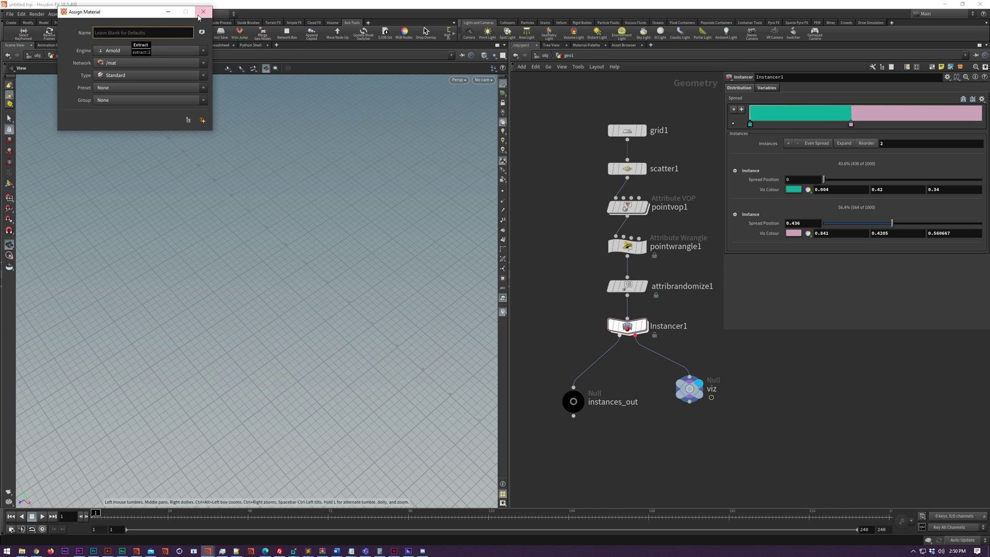
left_click(157, 21)
left_click(91, 15)
mouse_move(99, 46)
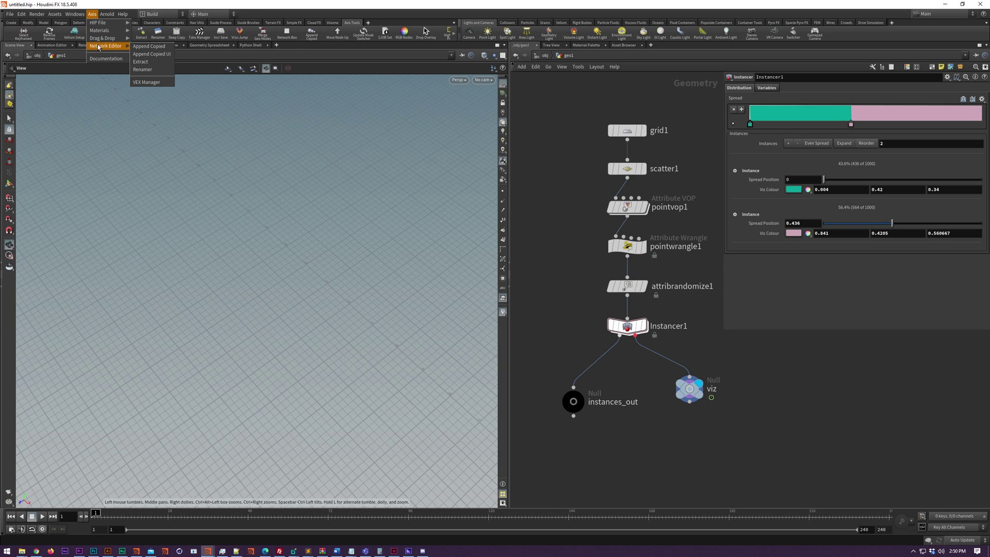
left_click(149, 81)
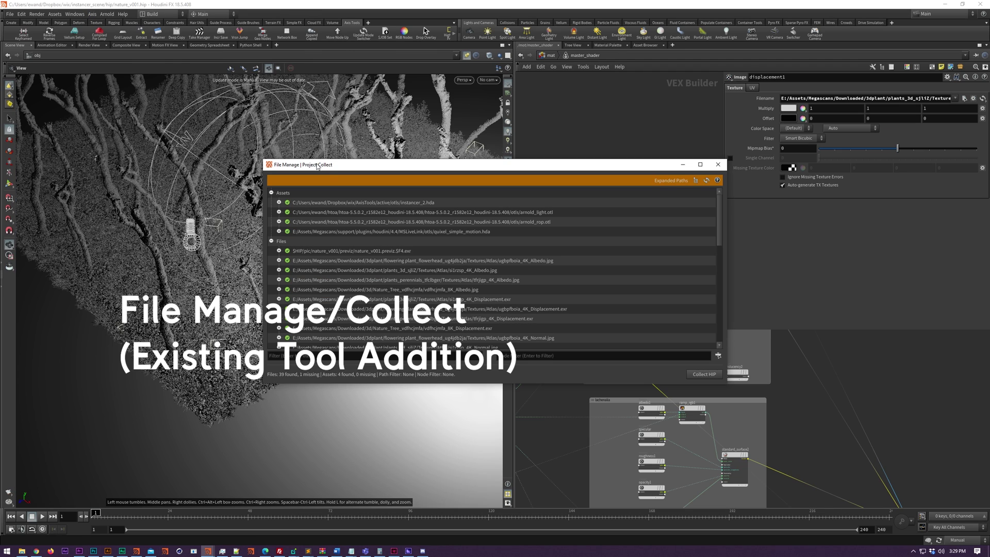
left_click_drag(647, 167, 503, 130)
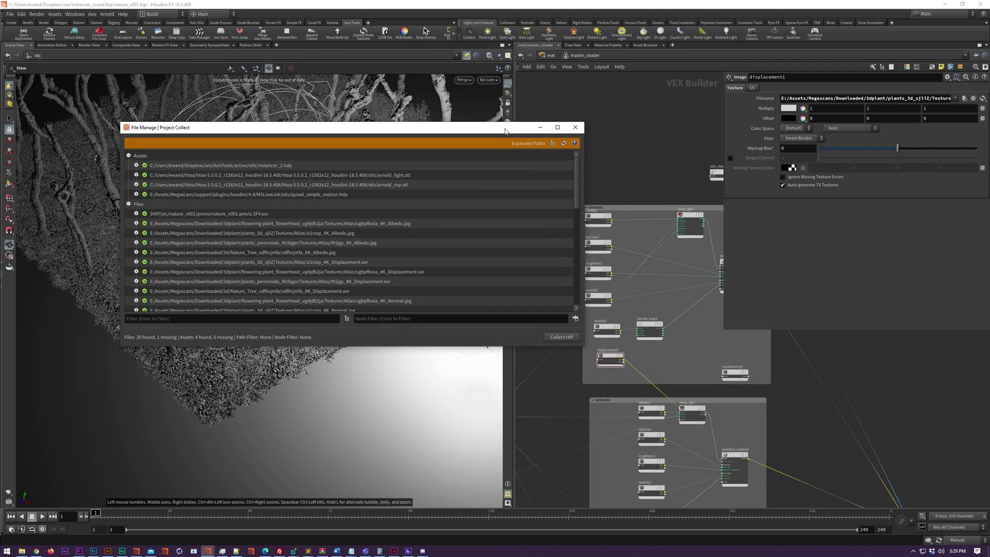
left_click(553, 144)
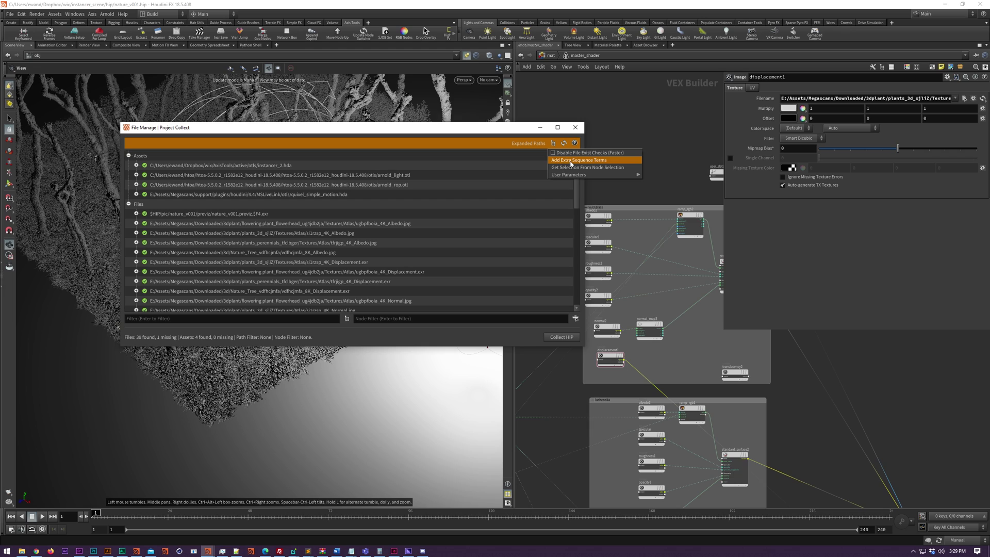
left_click(571, 161)
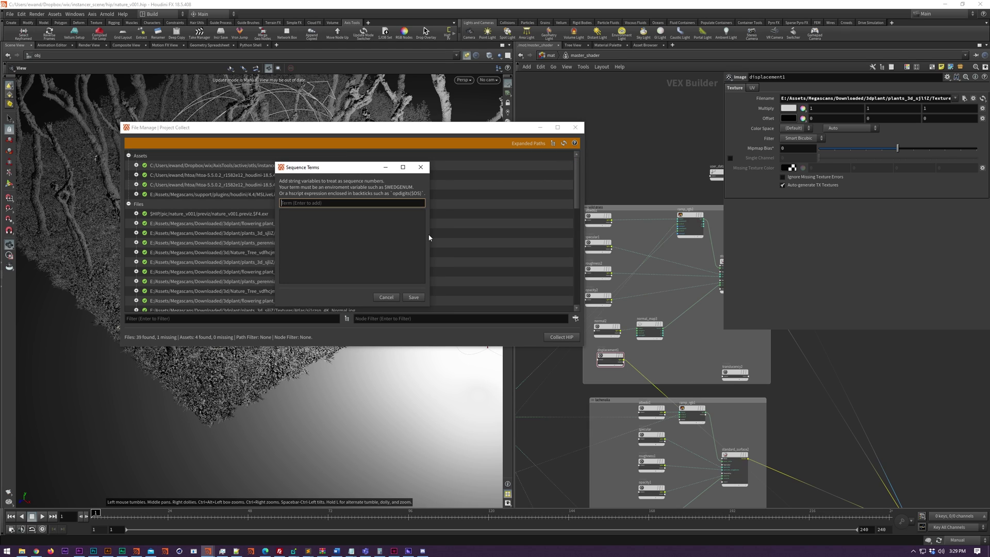
type("`@cluster_num`")
left_click(310, 213)
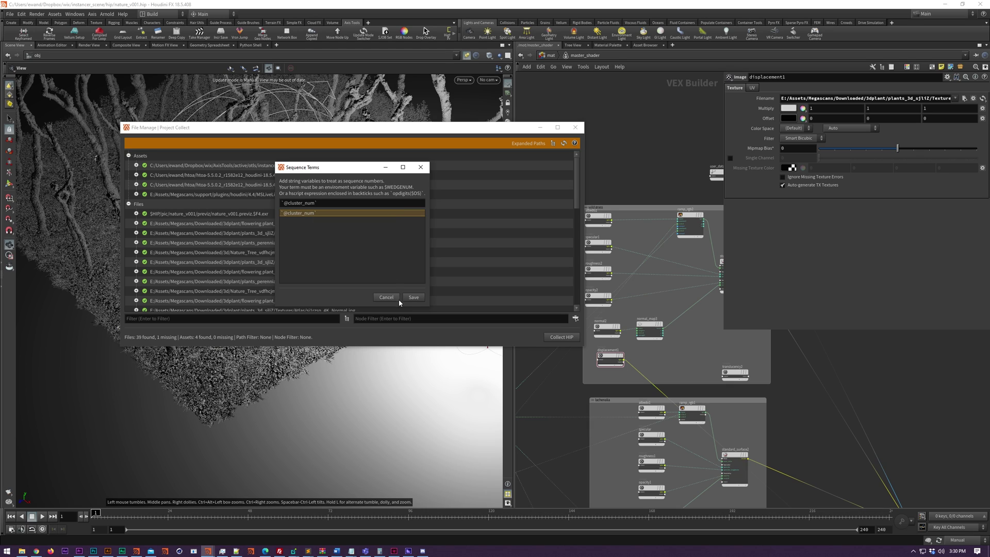
left_click(414, 297)
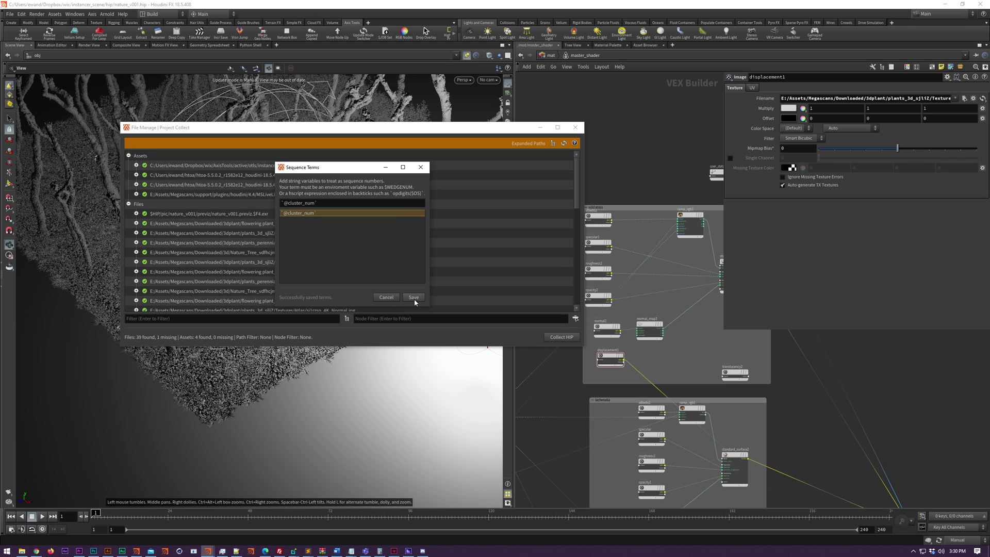
left_click(421, 167)
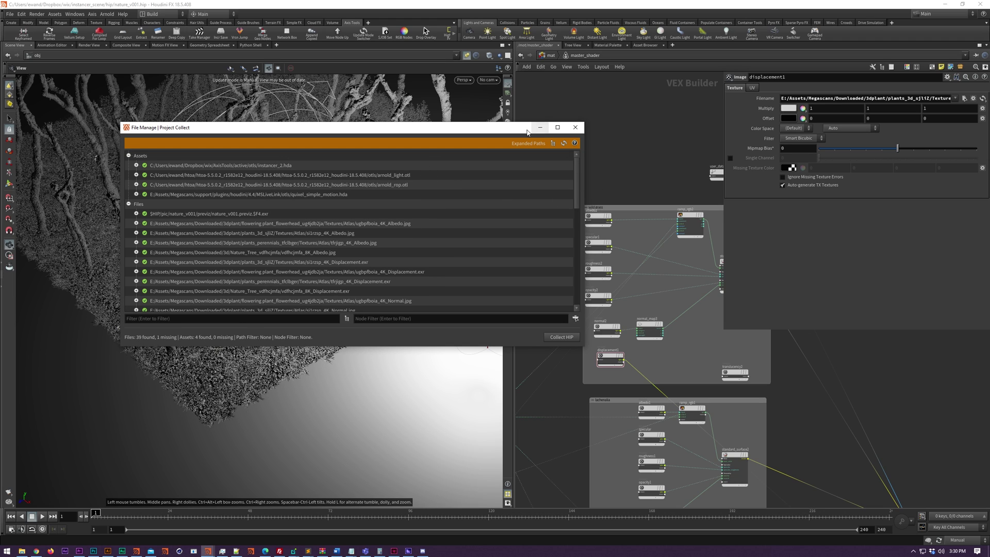
Step: Select the six texture nodes, check the Albedo file's references, and apply Get Selection From Node Selection
left_click_drag(574, 218, 624, 375)
scroll(394, 256, "down", 4)
scroll(393, 256, "up", 4)
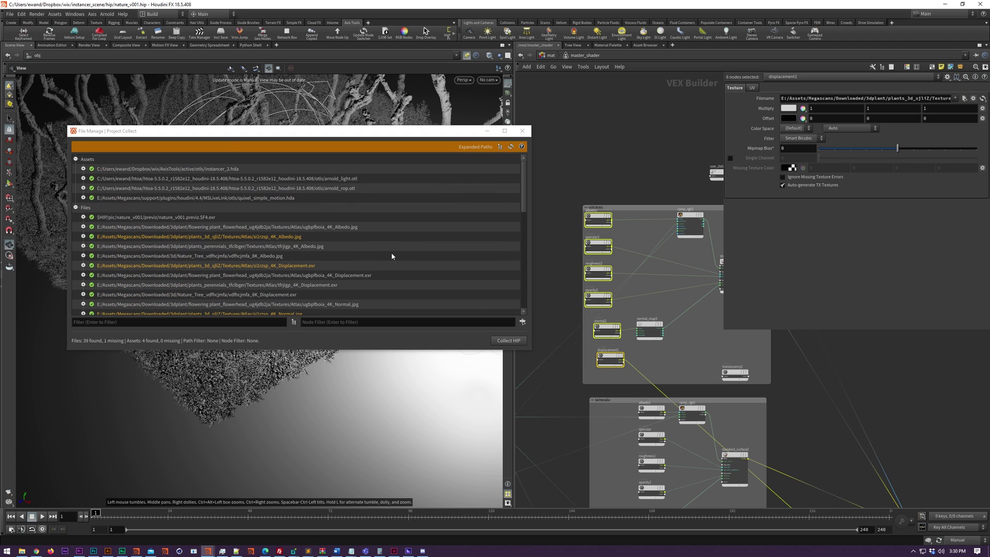
left_click(82, 237)
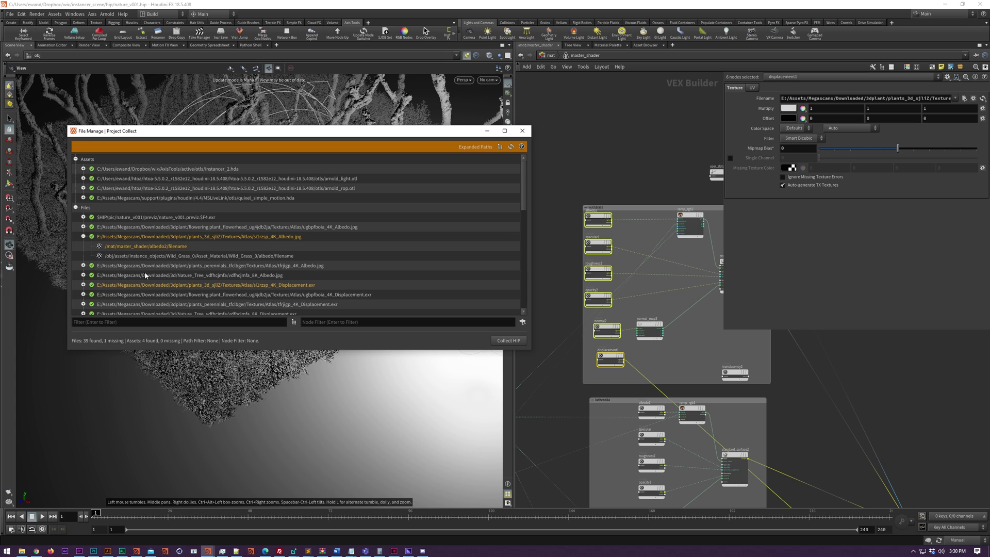
left_click(83, 236)
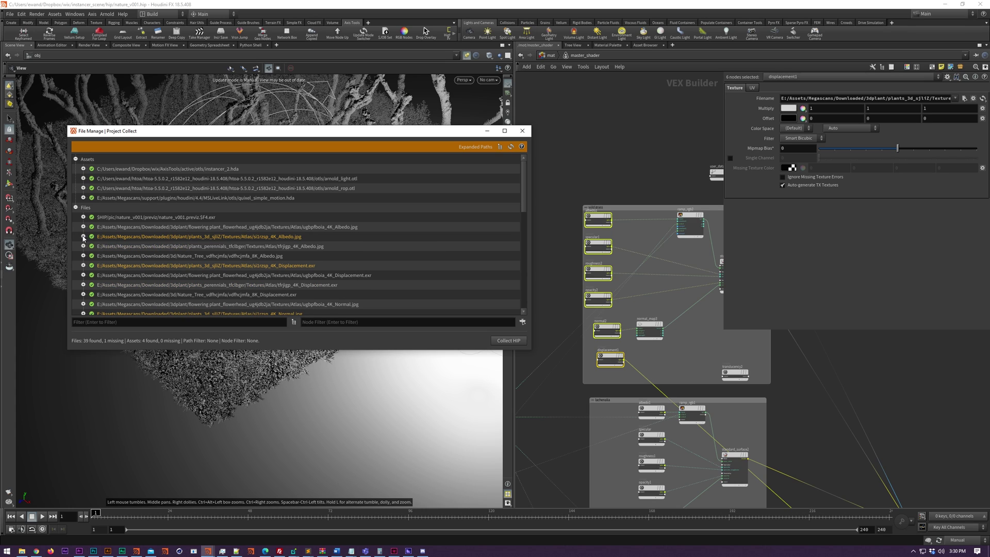
left_click(500, 148)
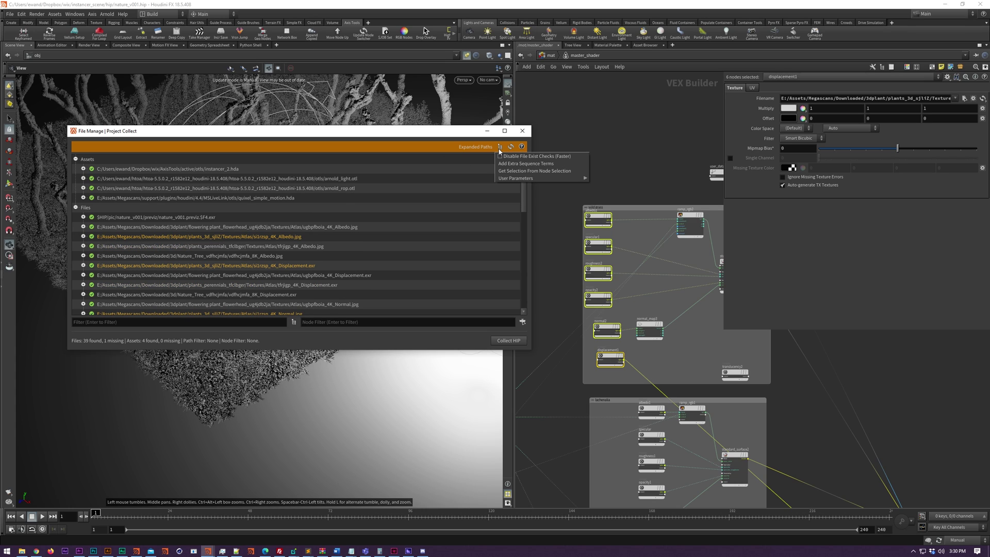
left_click(528, 171)
scroll(335, 212, "down", 3)
scroll(301, 215, "down", 1)
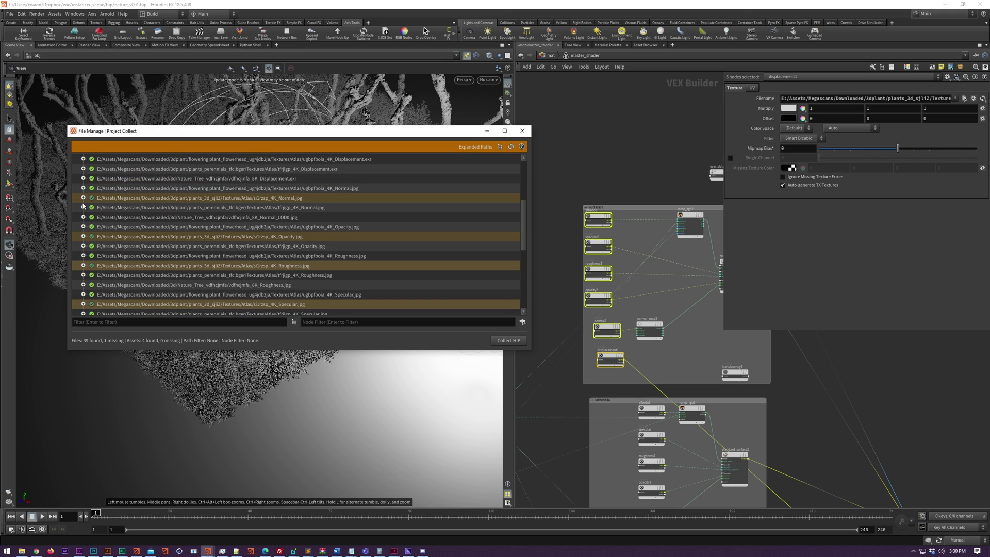
scroll(92, 199, "up", 4)
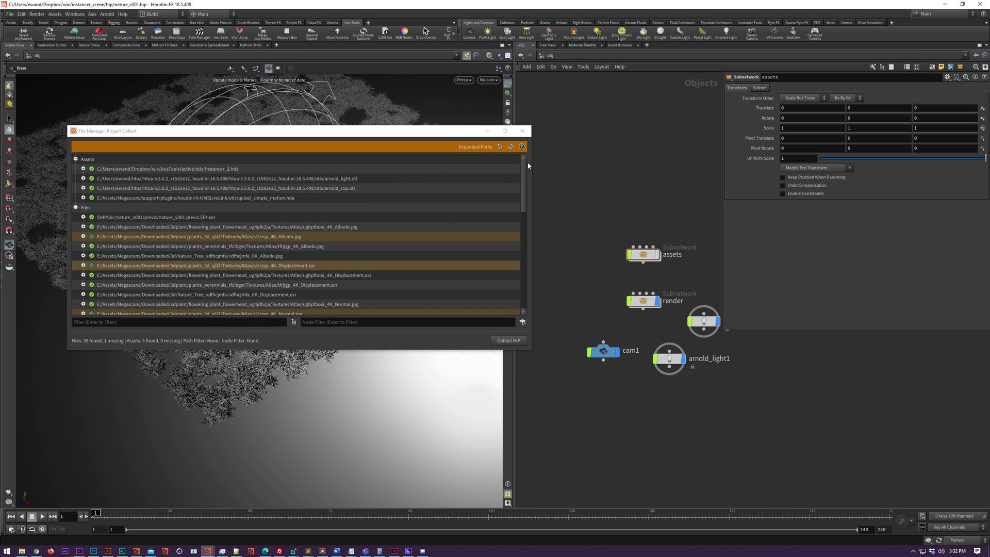
Step: Load string parameters from /obj whose contents start with '/' as User Parameters
left_click(500, 147)
left_click(597, 185)
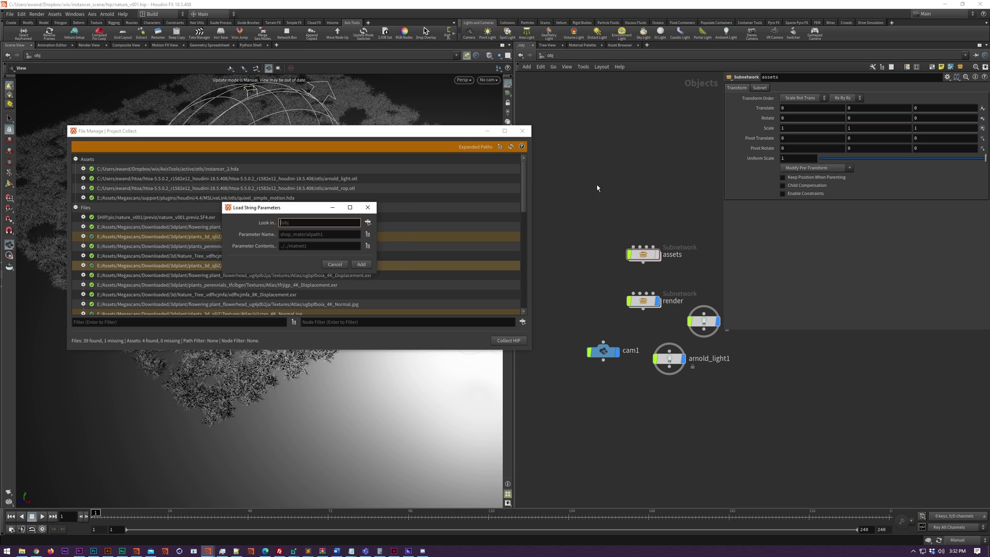
left_click(312, 222)
type("/obj")
left_click(303, 245)
type("/")
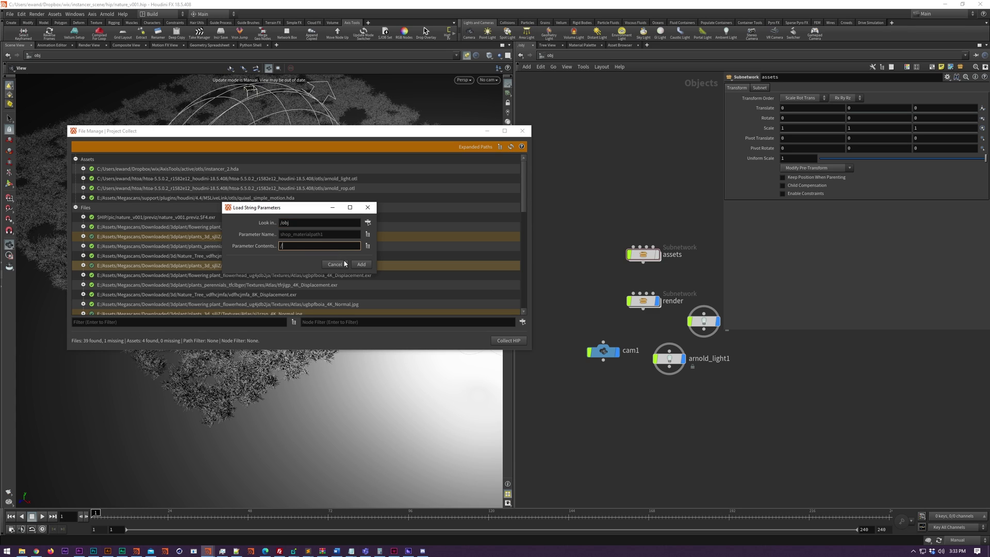
left_click(361, 265)
left_click(367, 207)
scroll(184, 246, "down", 10)
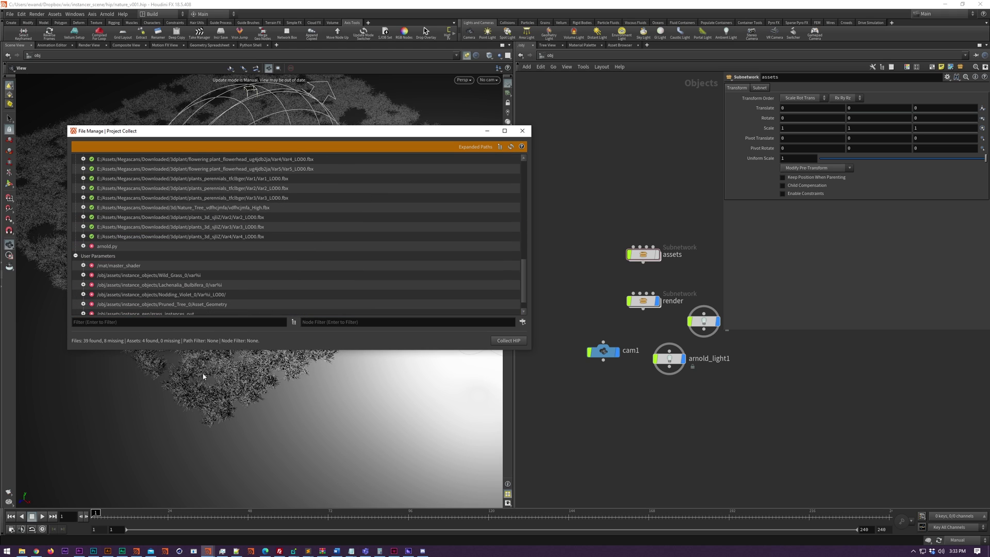
scroll(184, 246, "down", 2)
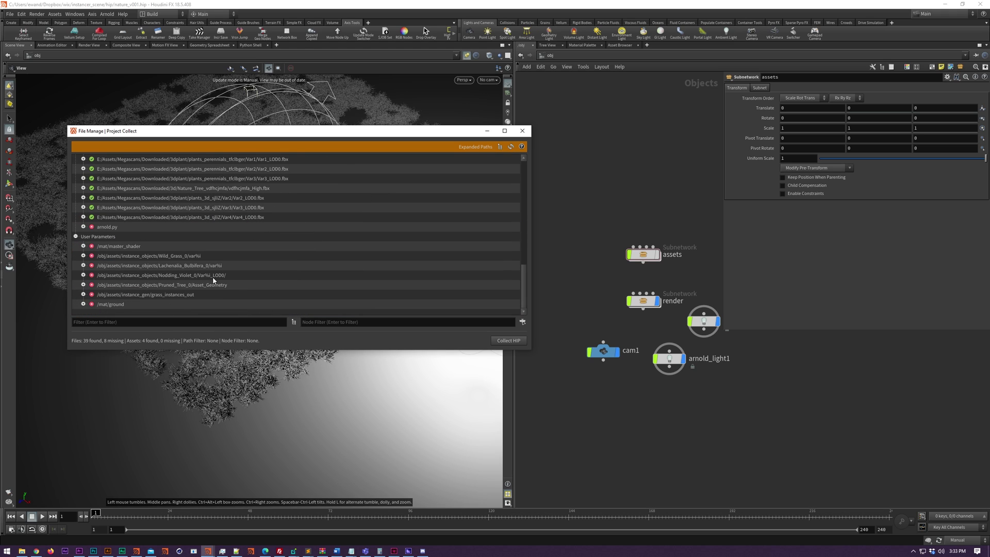
Step: Try the Node References replace mode on the /mat/master_shader user parameter
left_click(138, 246)
right_click(140, 246)
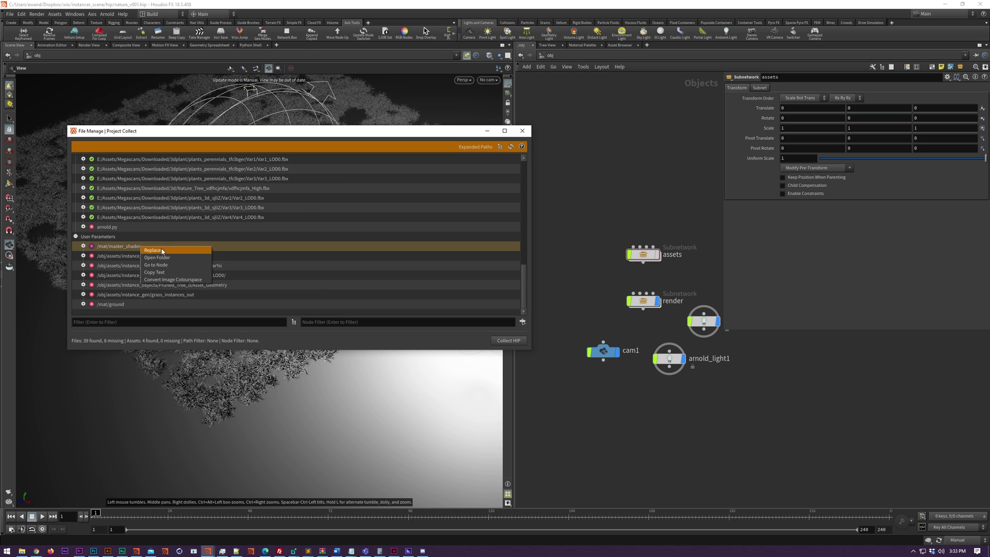
left_click(162, 251)
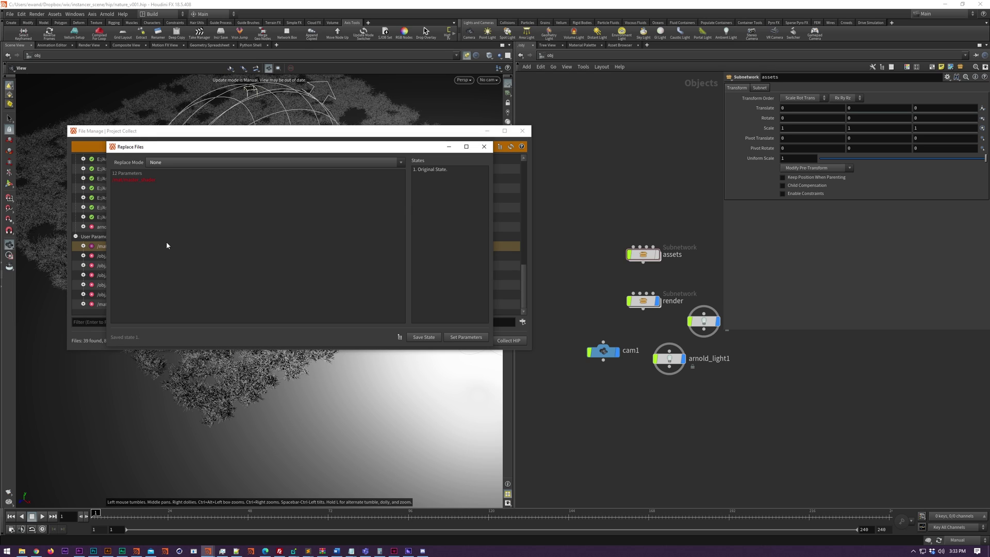
left_click(187, 162)
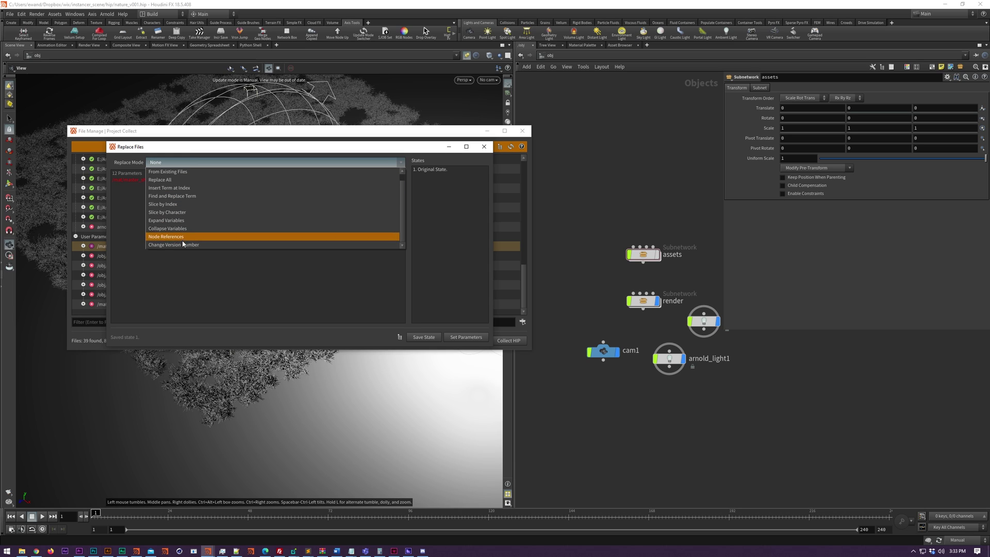
left_click(187, 239)
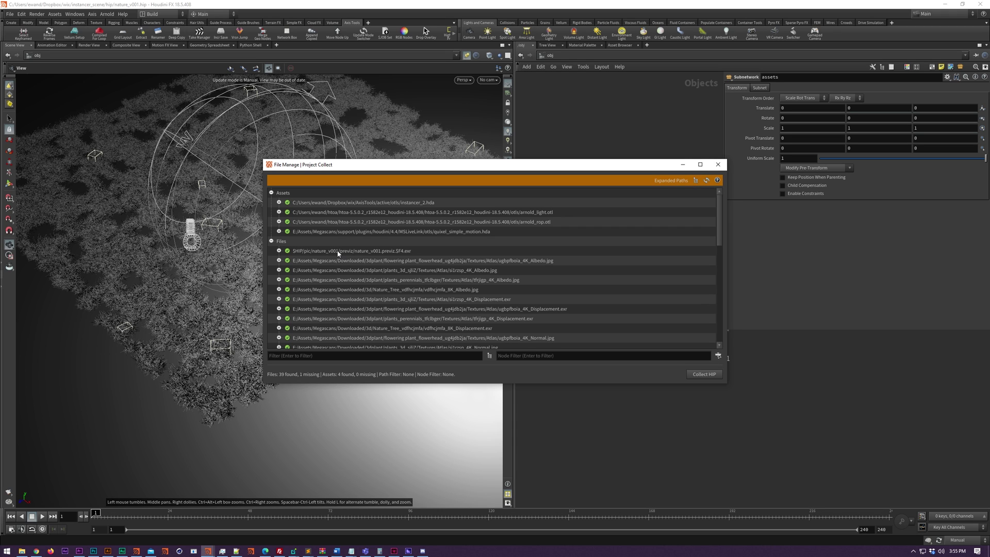
Step: Set the previz file's replace to Change Version Number with 'v' prefix and Add set mode
right_click(338, 253)
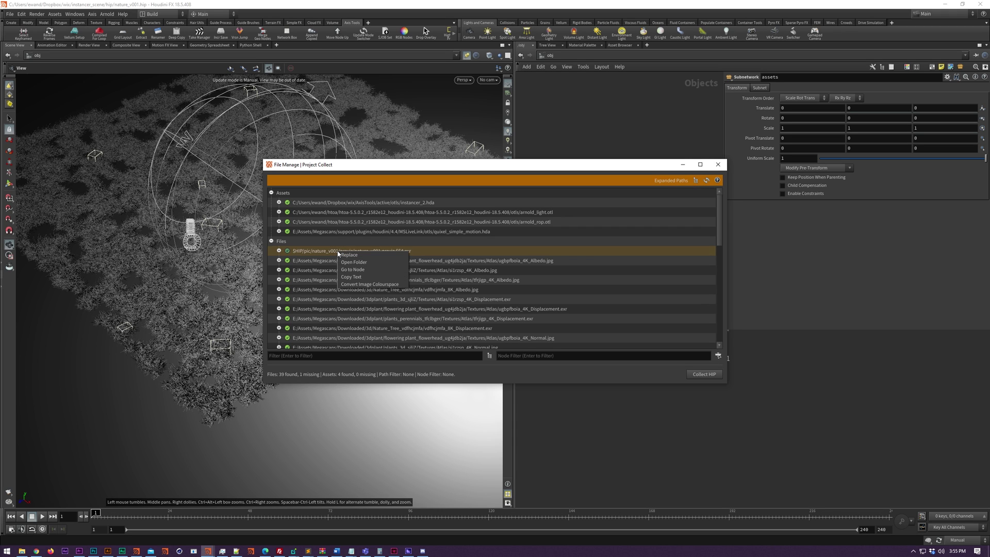
left_click(351, 258)
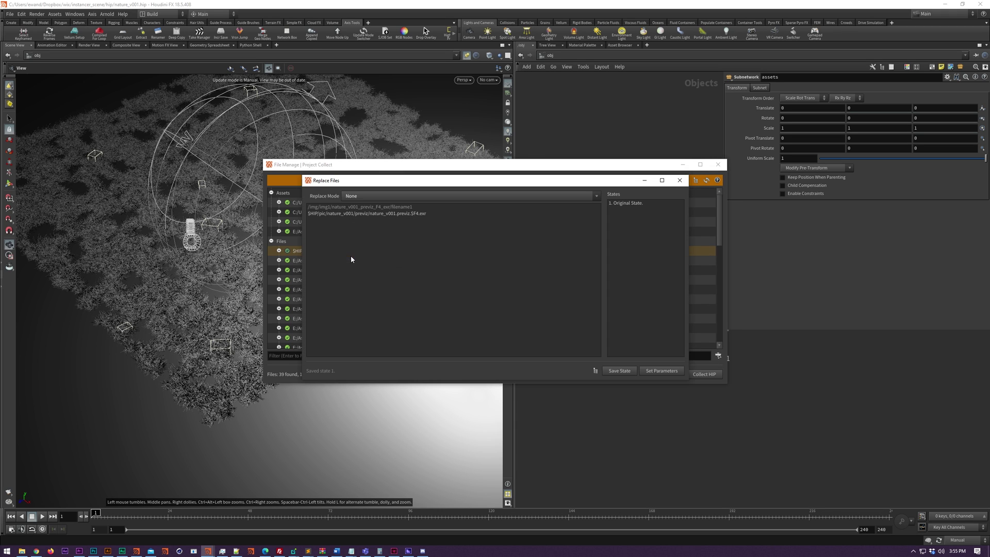
left_click(363, 195)
left_click(376, 277)
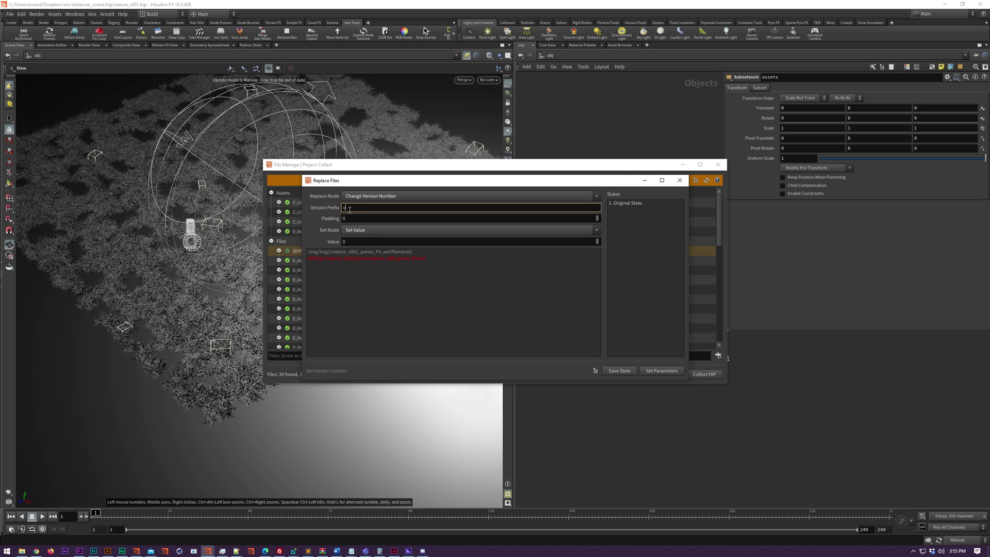
left_click(382, 275)
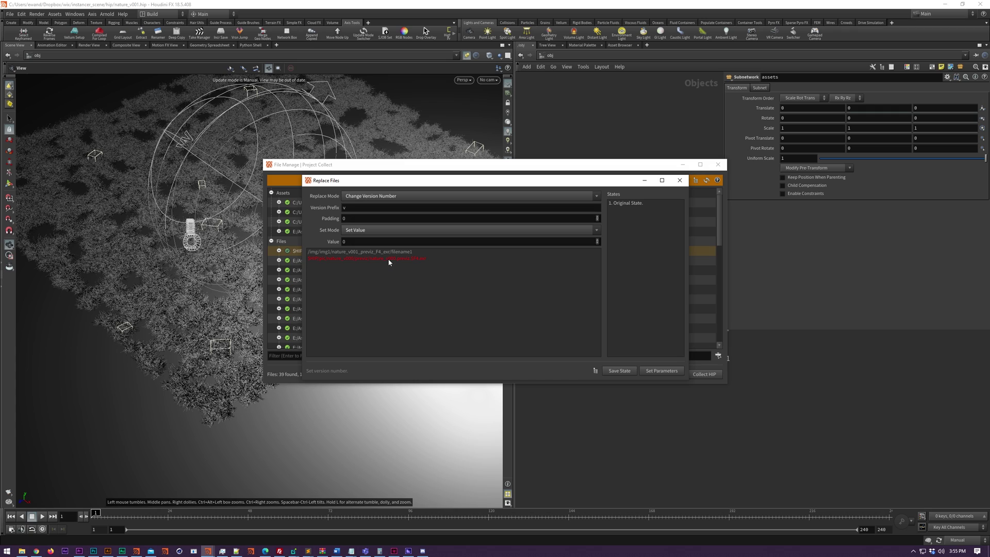
scroll(351, 242, "up", 2)
left_click(363, 230)
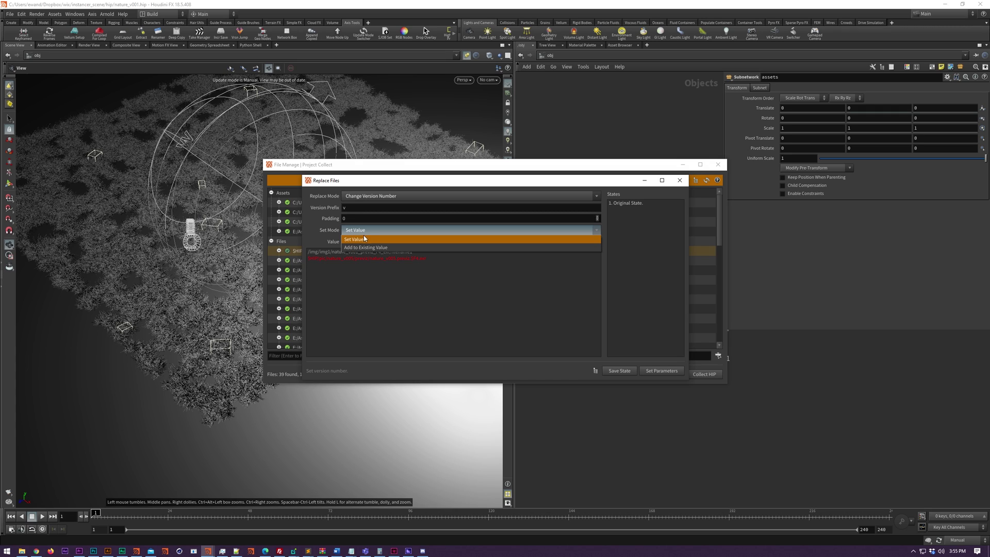
left_click(365, 244)
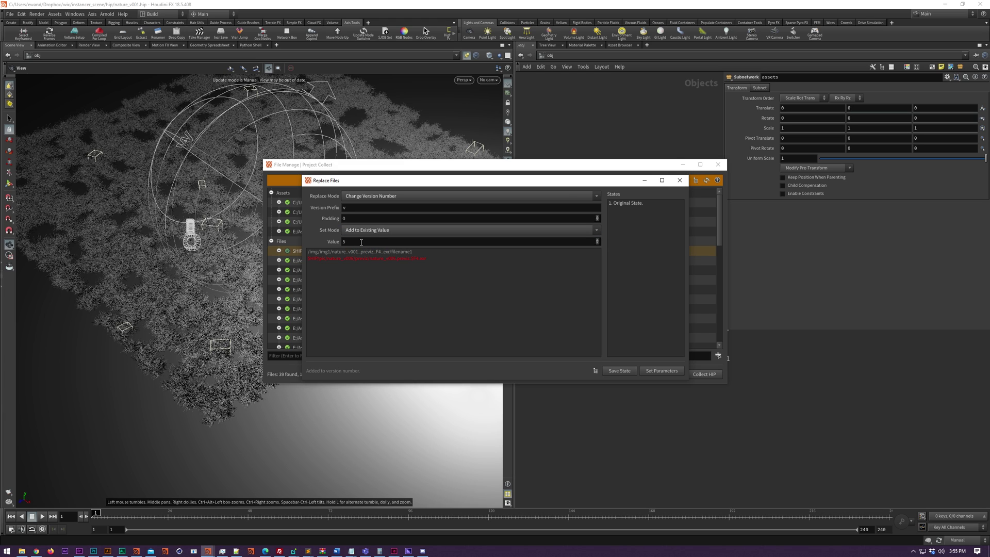
scroll(362, 242, "down", 2)
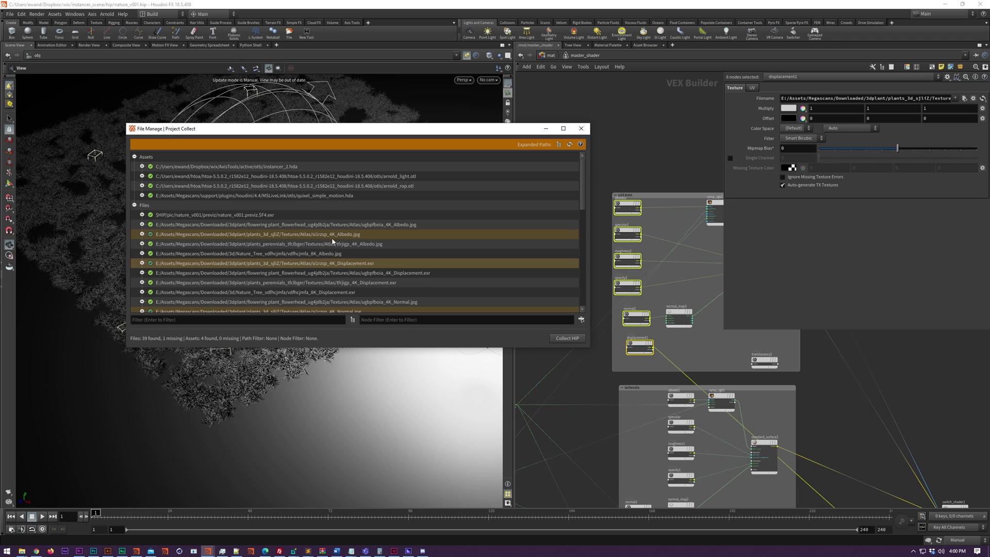
Step: Convert the selected textures from sRGB to Rec.709 with the OCIO Converter and check the new files
right_click(332, 241)
left_click(376, 272)
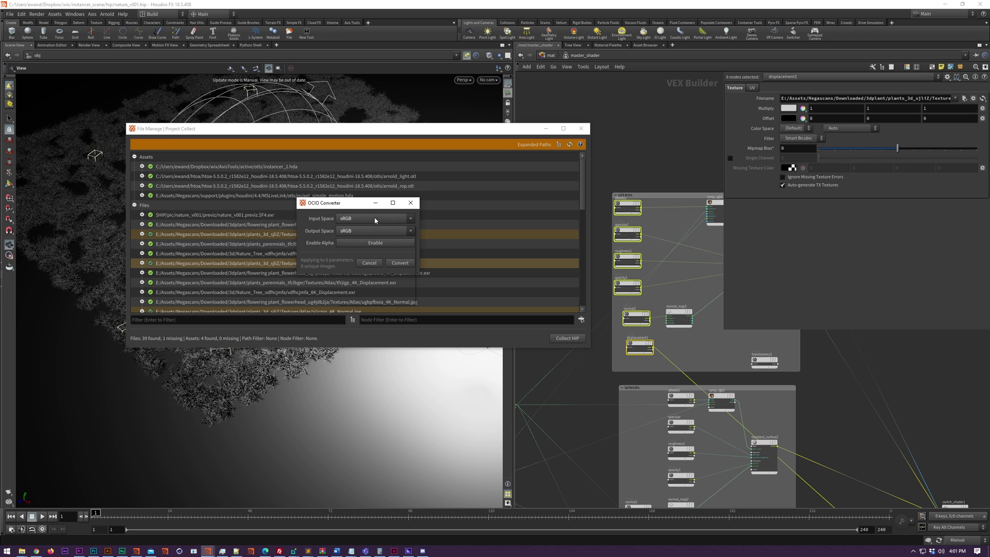
left_click(375, 221)
left_click(357, 241)
left_click(360, 230)
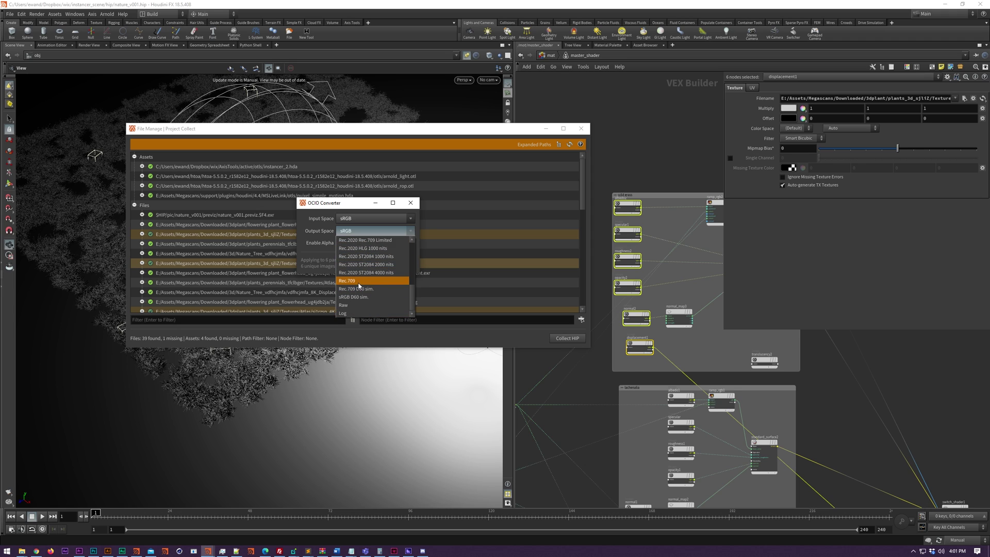
left_click(358, 281)
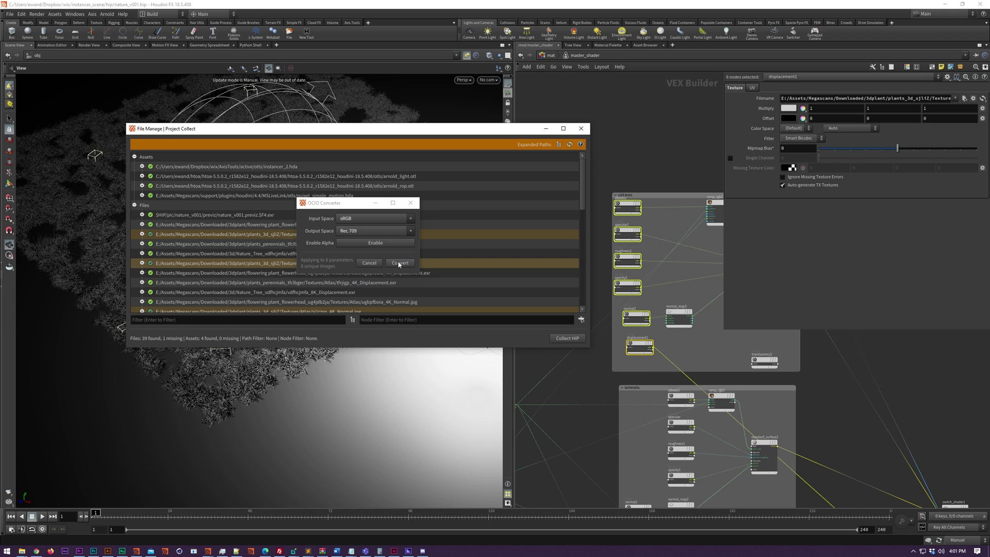
left_click(399, 264)
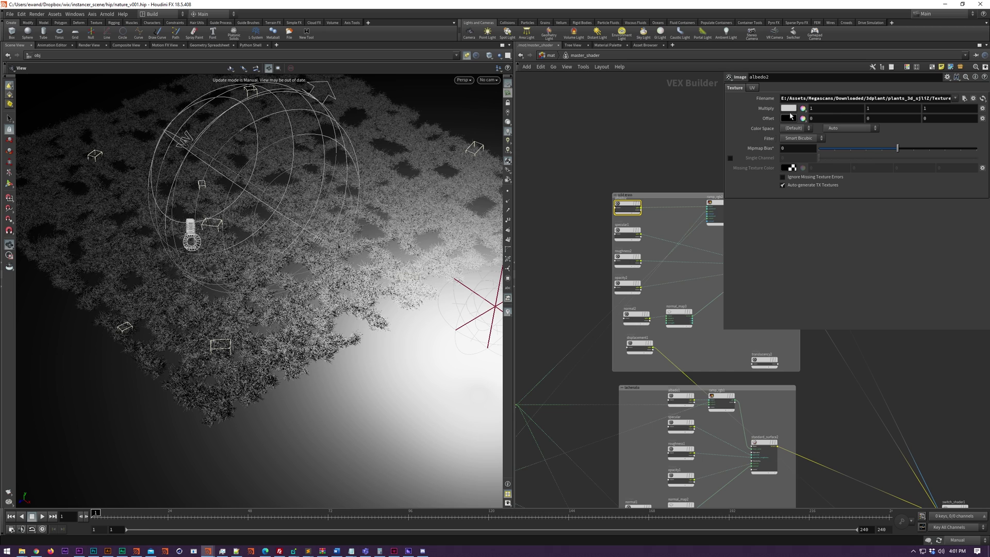
key("alt+Tab")
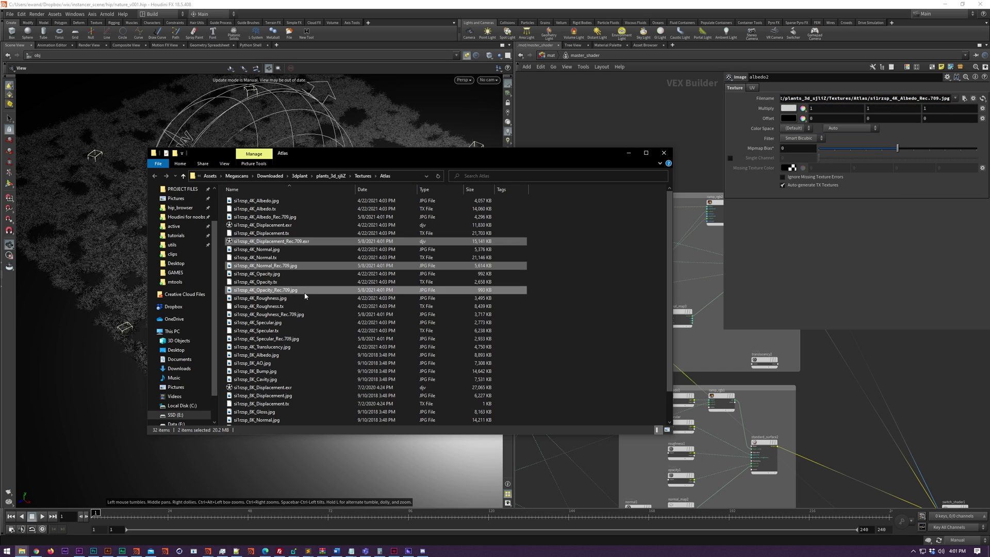
key("alt+Tab")
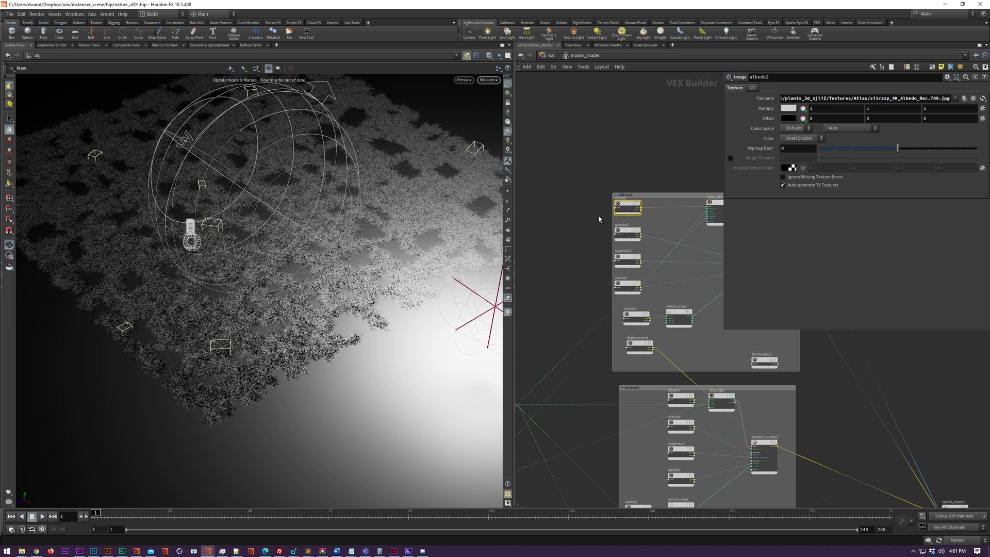
Step: Select the six shader texture nodes and start colour conversion from their Filename parameter
left_click_drag(601, 196, 662, 360)
right_click(756, 99)
mouse_move(764, 112)
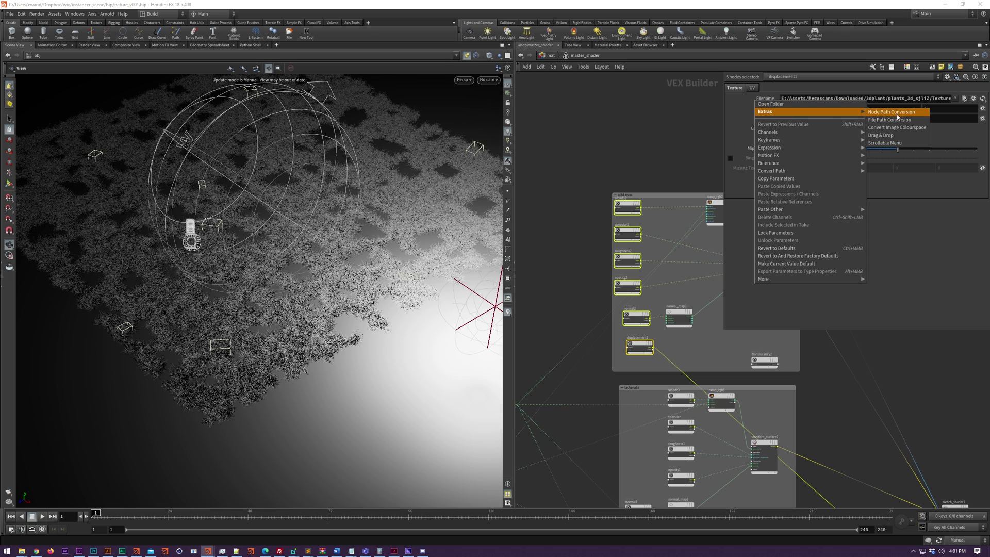
left_click(896, 128)
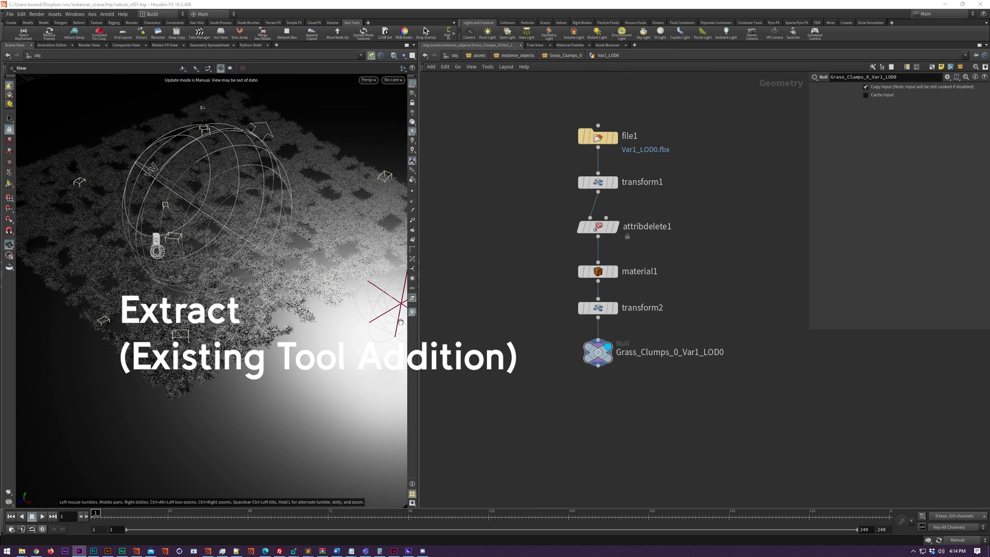
Step: Start the Extract tool on the Grass_Clumps_0_Var1_LOD0 Null node
right_click(612, 344)
mouse_move(639, 173)
left_click(706, 173)
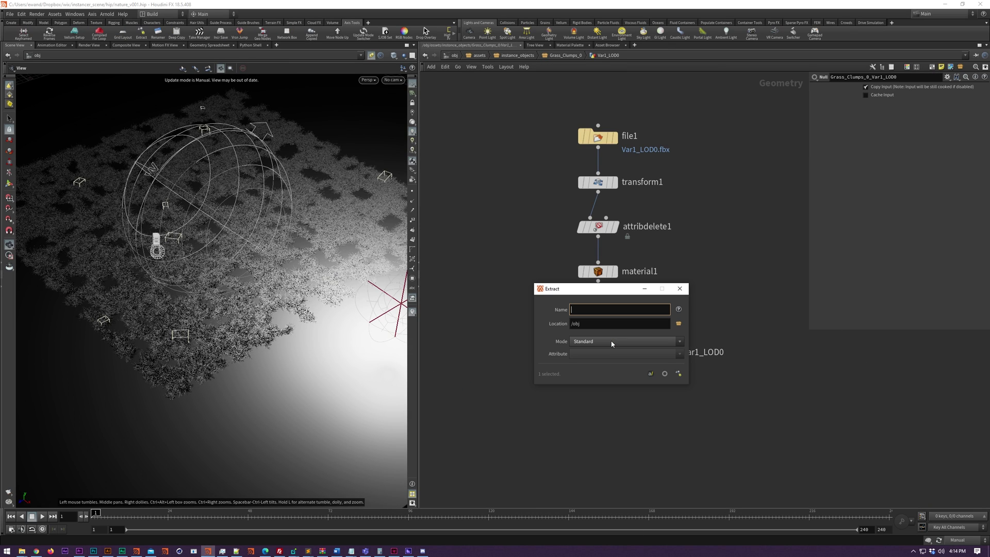
left_click_drag(562, 290, 449, 228)
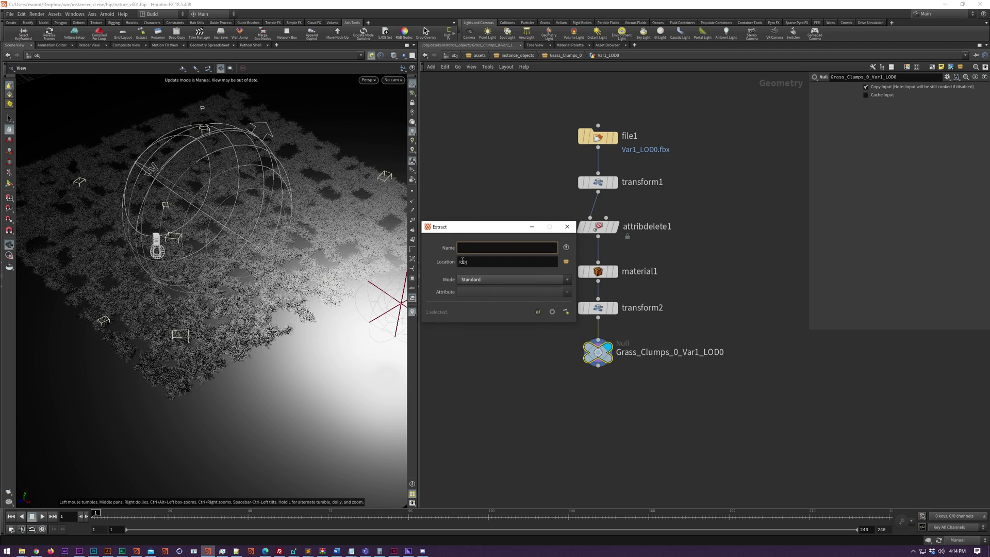
Step: Browse the node tree and set the extract location to /obj/assets
right_click(468, 262)
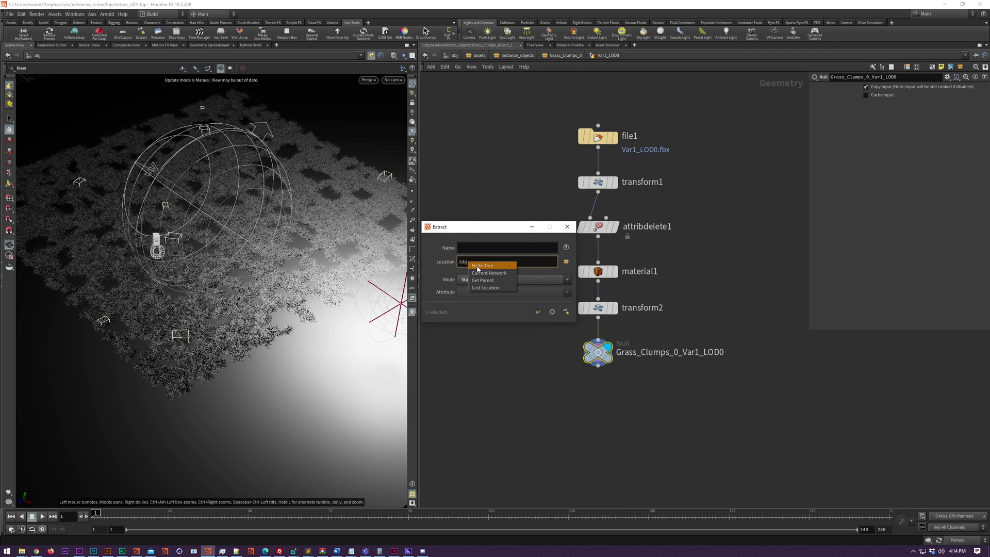
left_click(476, 265)
left_click(440, 239)
left_click(446, 254)
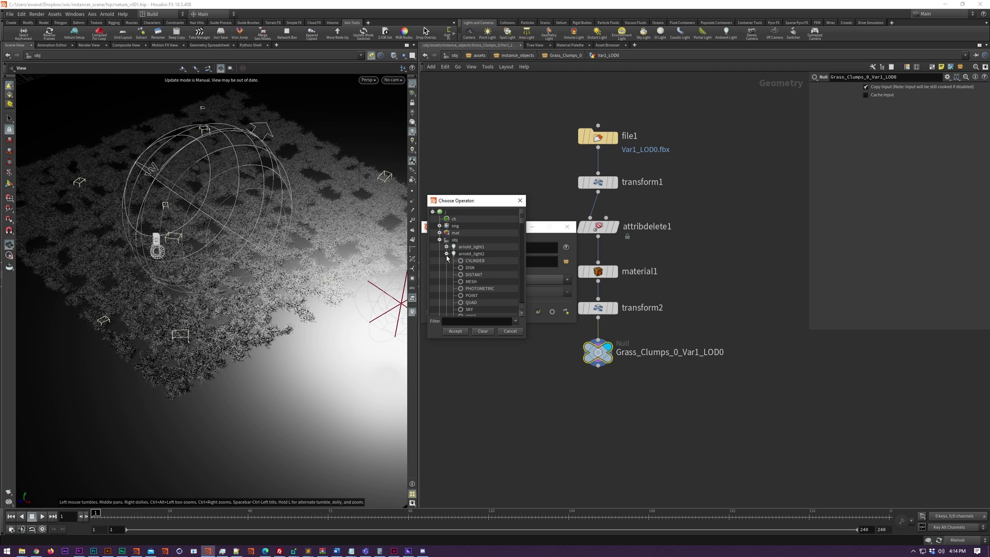
left_click(461, 254)
left_click(462, 254)
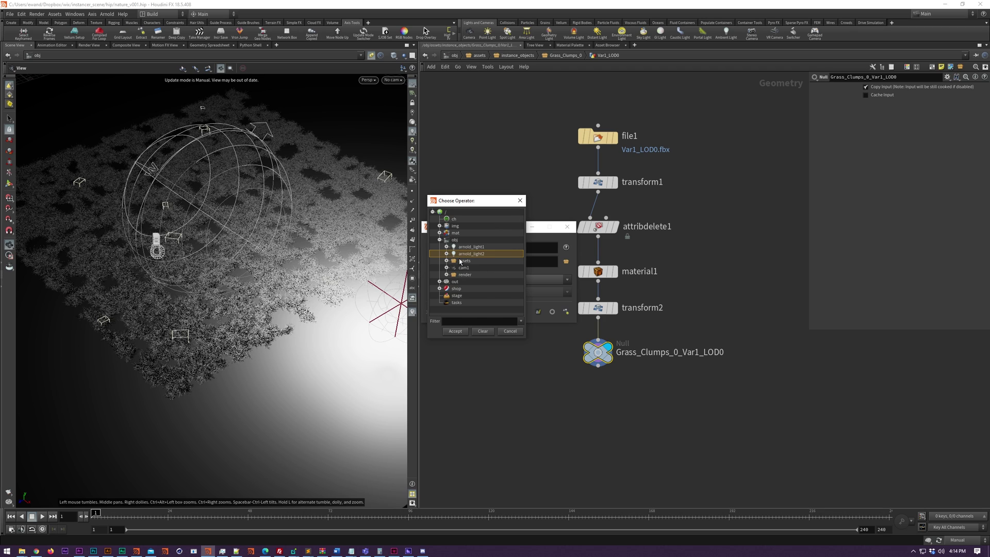
left_click(462, 261)
left_click(455, 331)
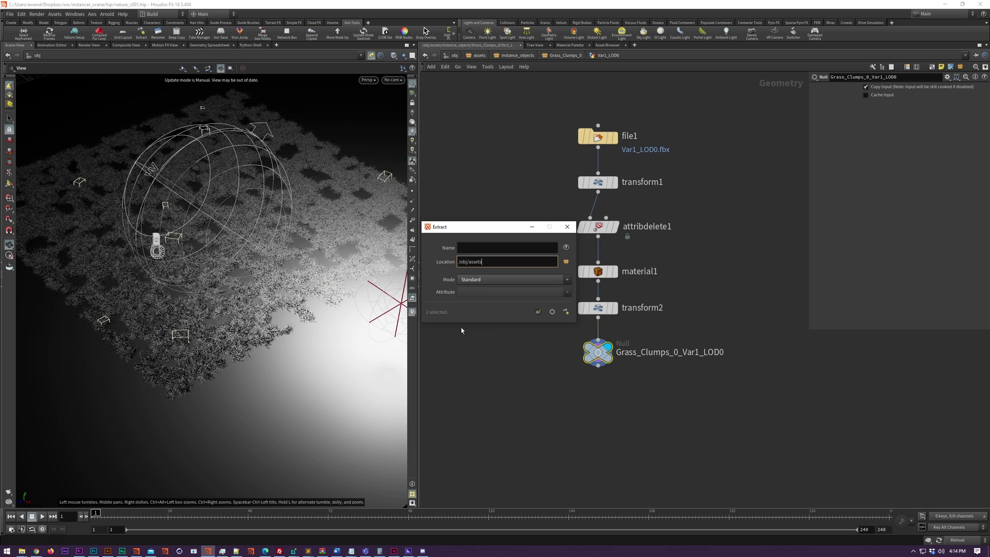
Step: Paste the Grass_Clumps_0 path as the location, then step it up to /obj
triple_click(492, 261)
type("/obj/assets/instance_objects/Grass_Clumps_0")
left_click(520, 261)
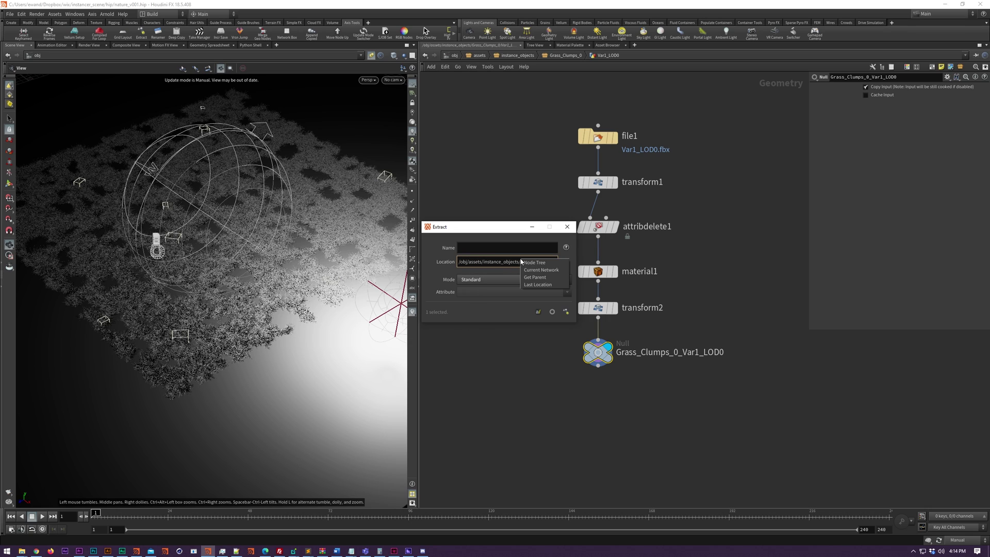
left_click(520, 262)
left_click(535, 281)
left_click(527, 262)
left_click(536, 282)
Step: Keep Standard mode, enable relative paths, name it 'extract' and create it
left_click(536, 283)
left_click(503, 280)
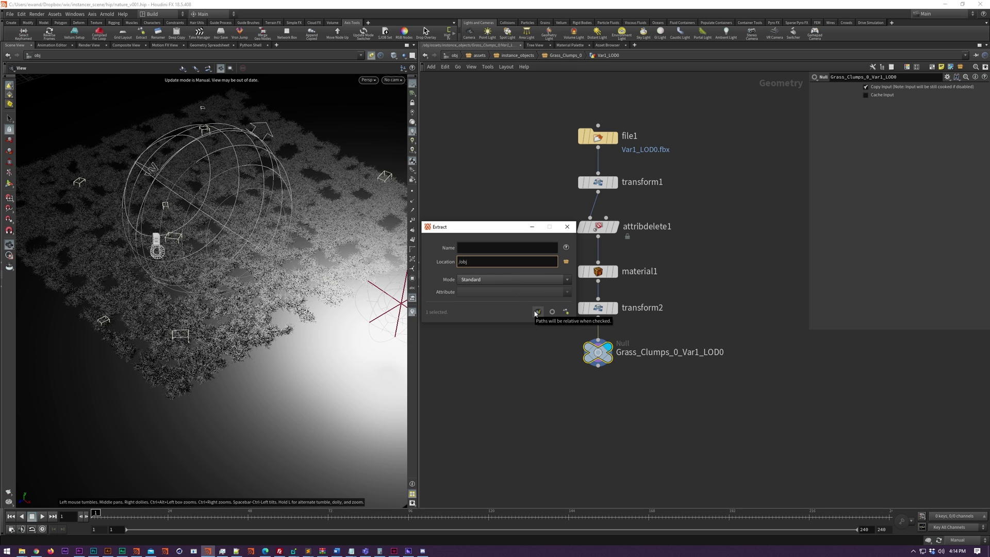
left_click(537, 312)
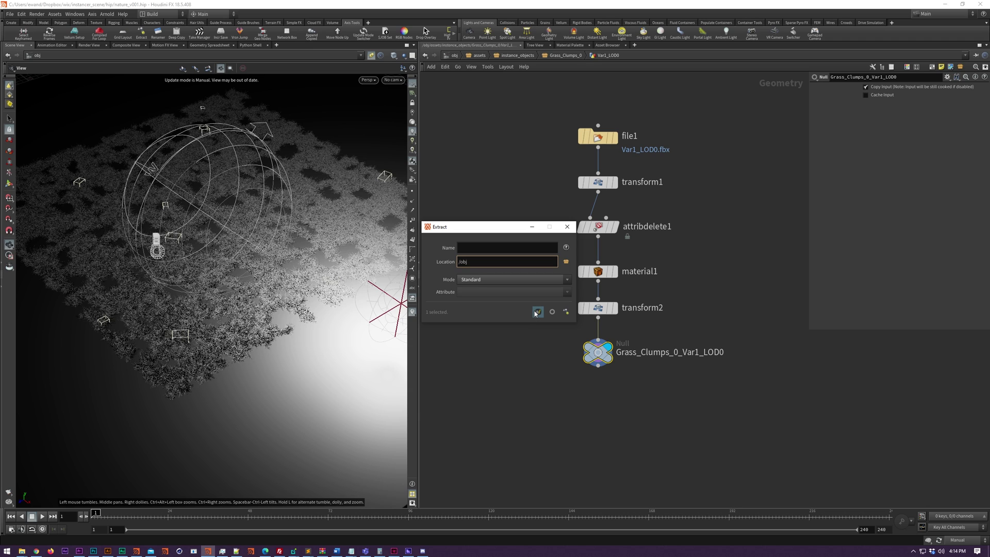
left_click(516, 245)
type("extract")
left_click(566, 311)
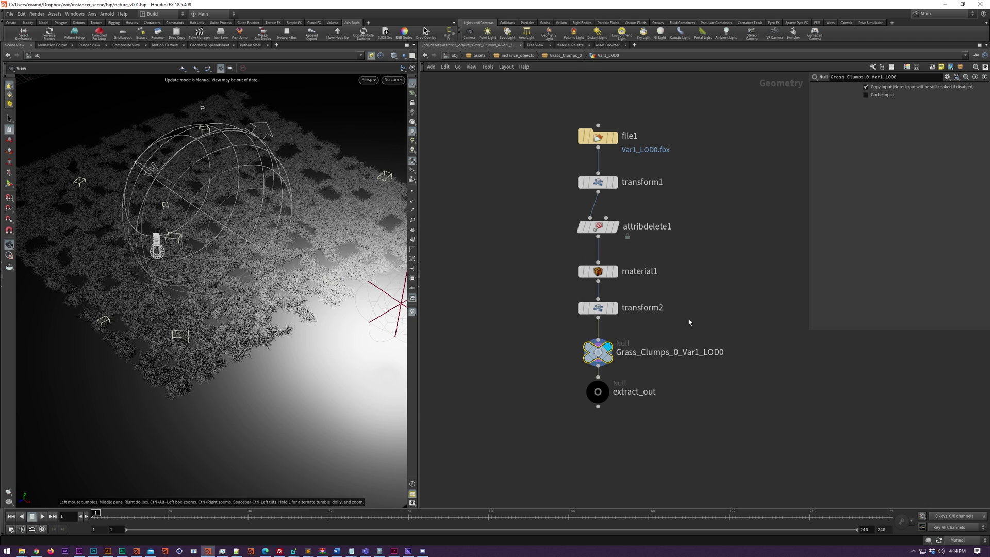